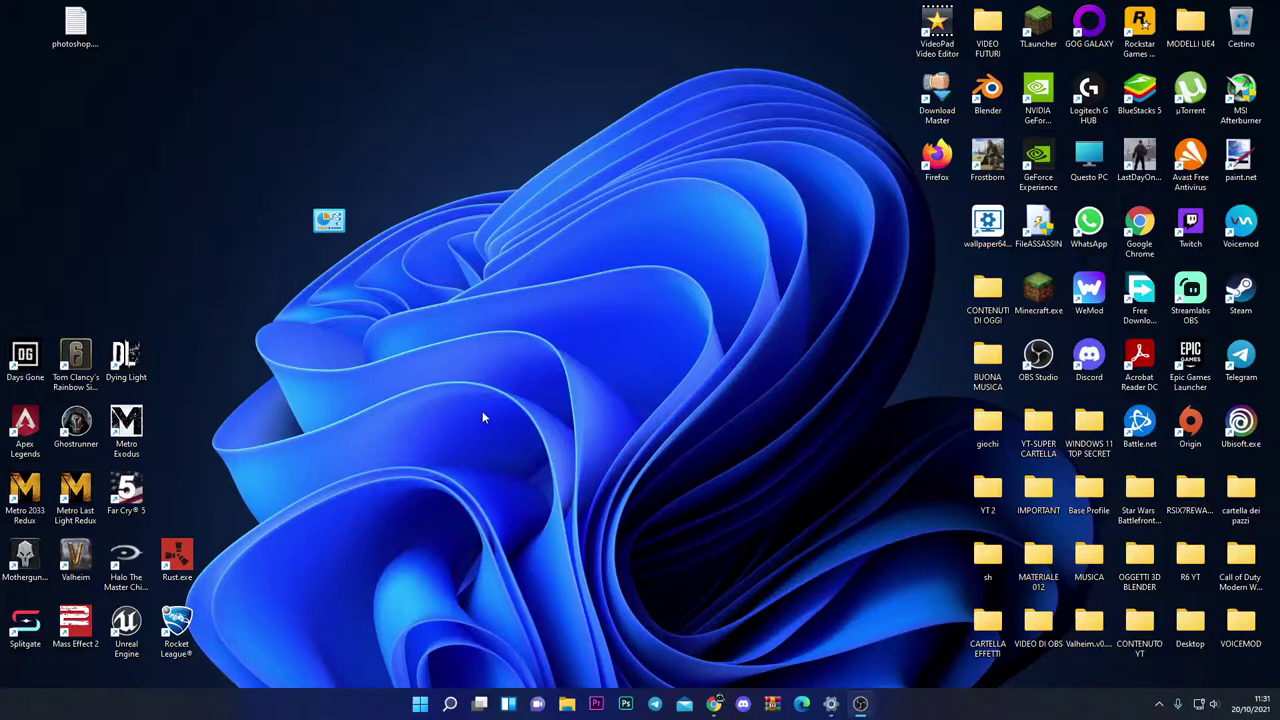
Step: Create a new folder on an empty area of the desktop
left_click(329, 222)
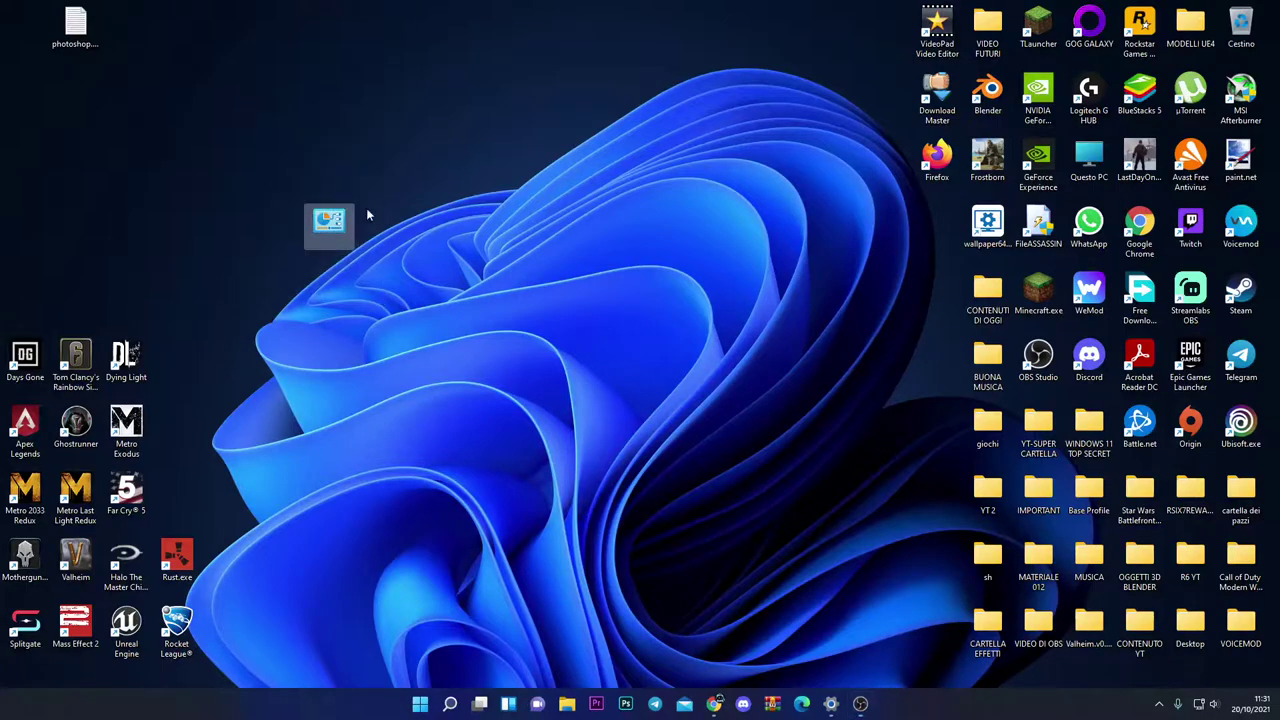
right_click(504, 177)
mouse_move(578, 282)
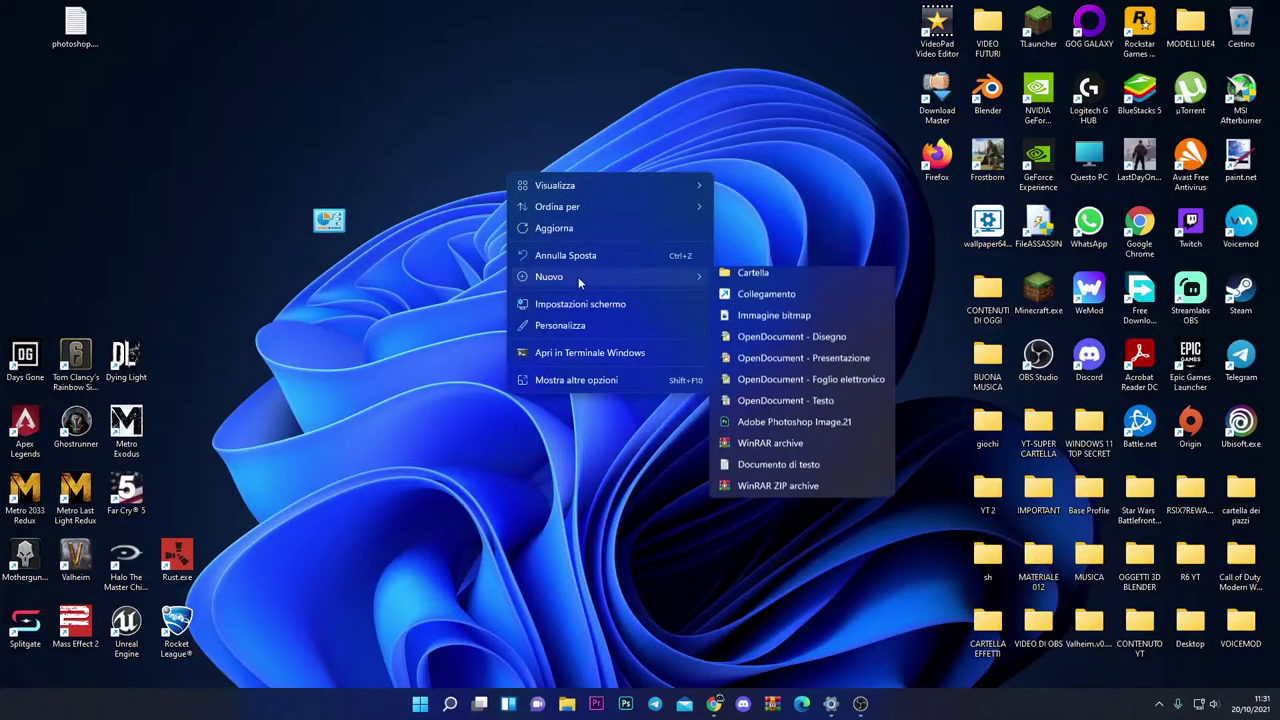
left_click(752, 270)
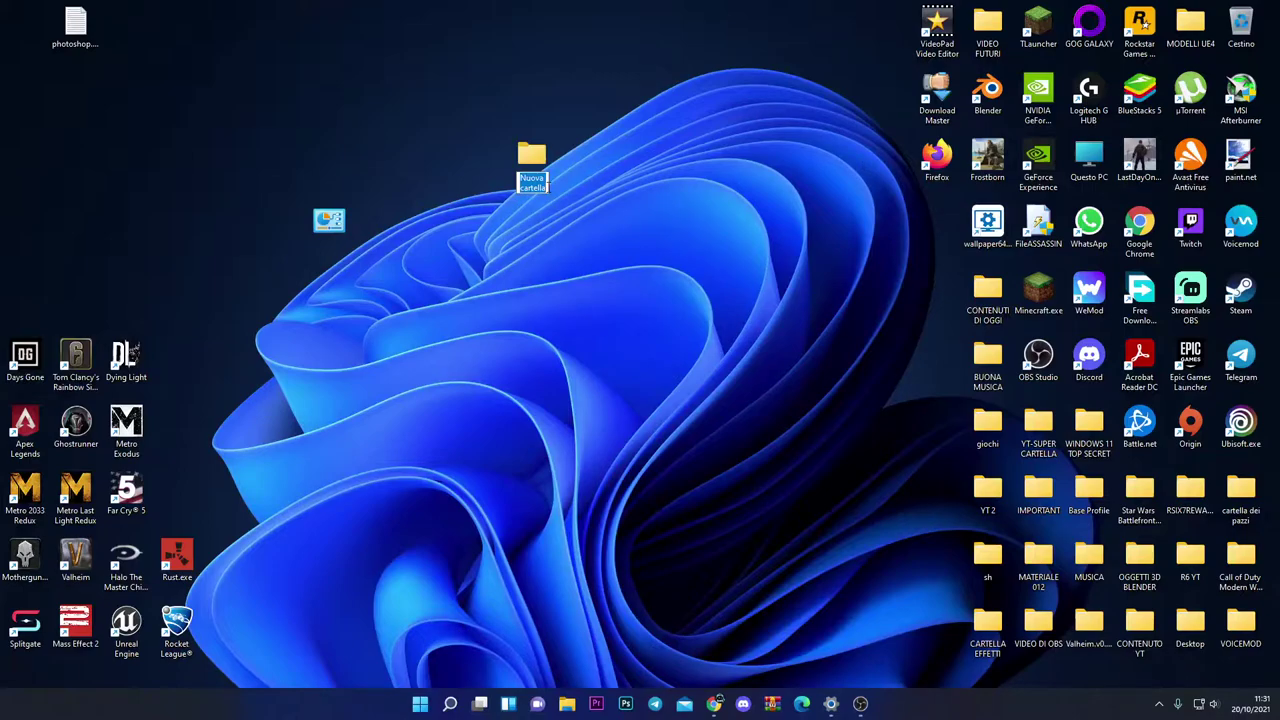
Step: Name the new folder GodMode.{ED7BA470-8E54-465E-825C-99712043E01C} from the copied text, accept merging it with the existing one, and refresh the desktop
right_click(540, 189)
left_click(572, 249)
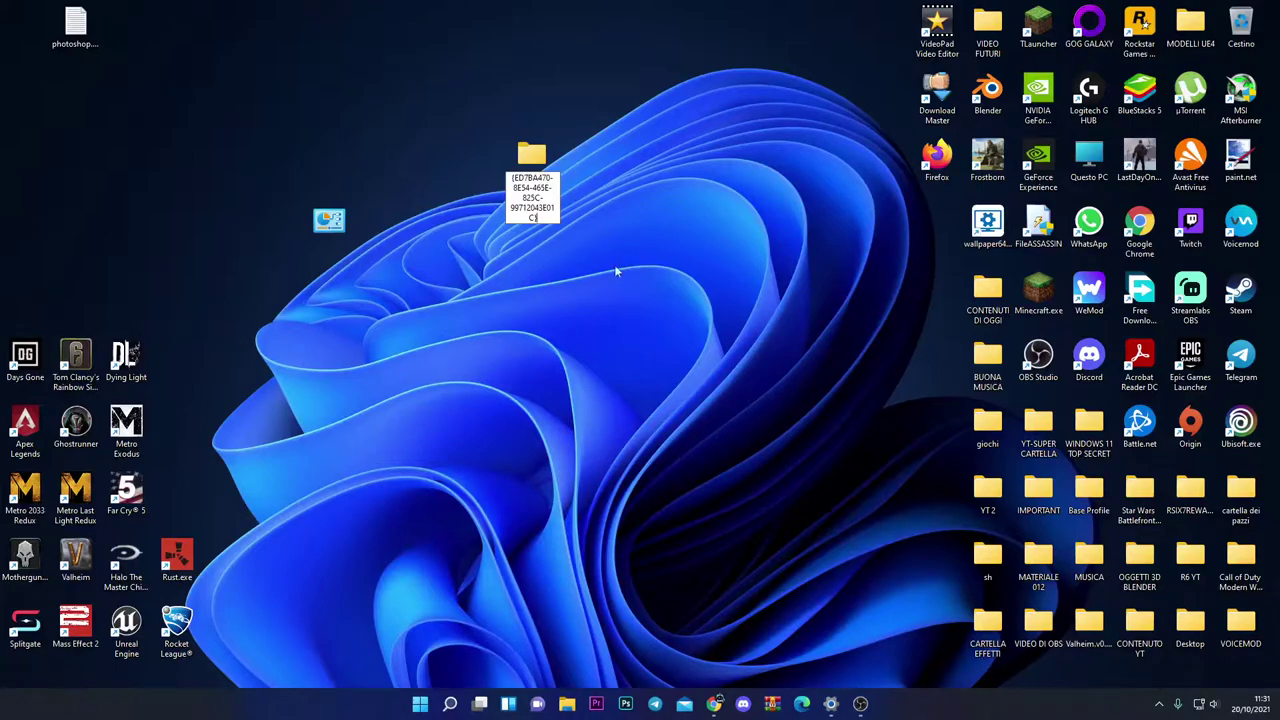
key("Return")
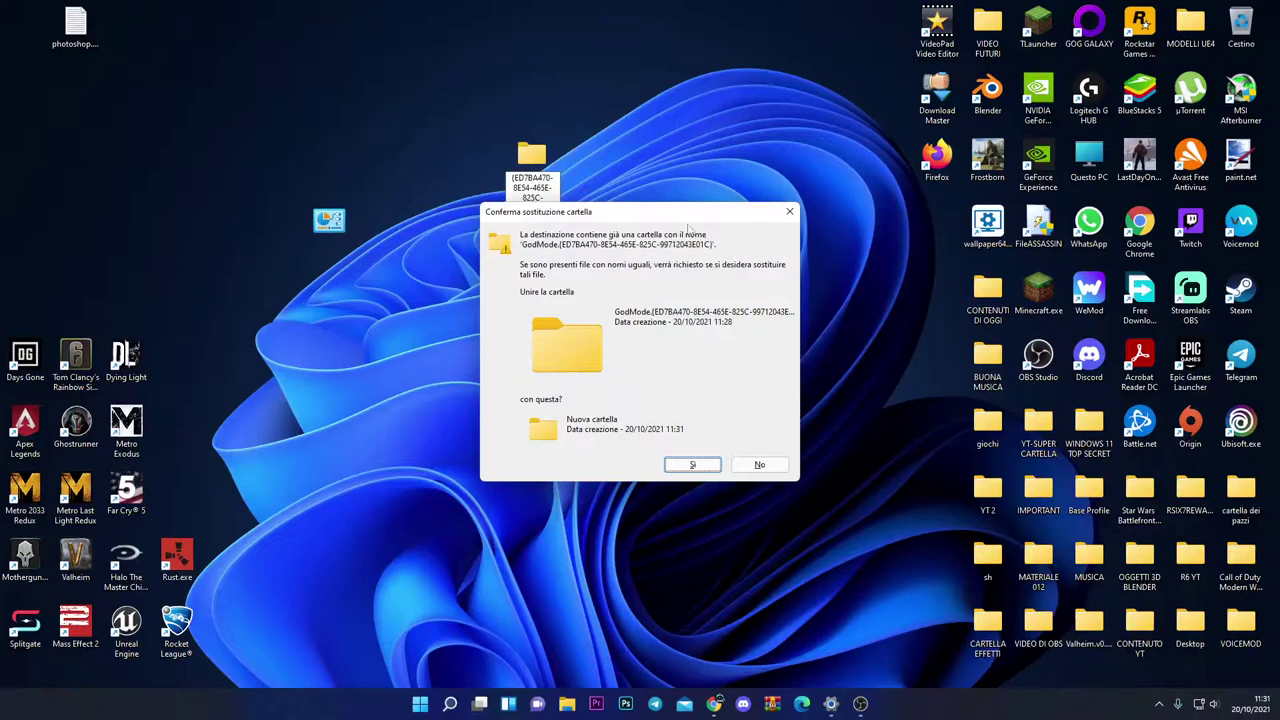
left_click_drag(667, 215, 580, 246)
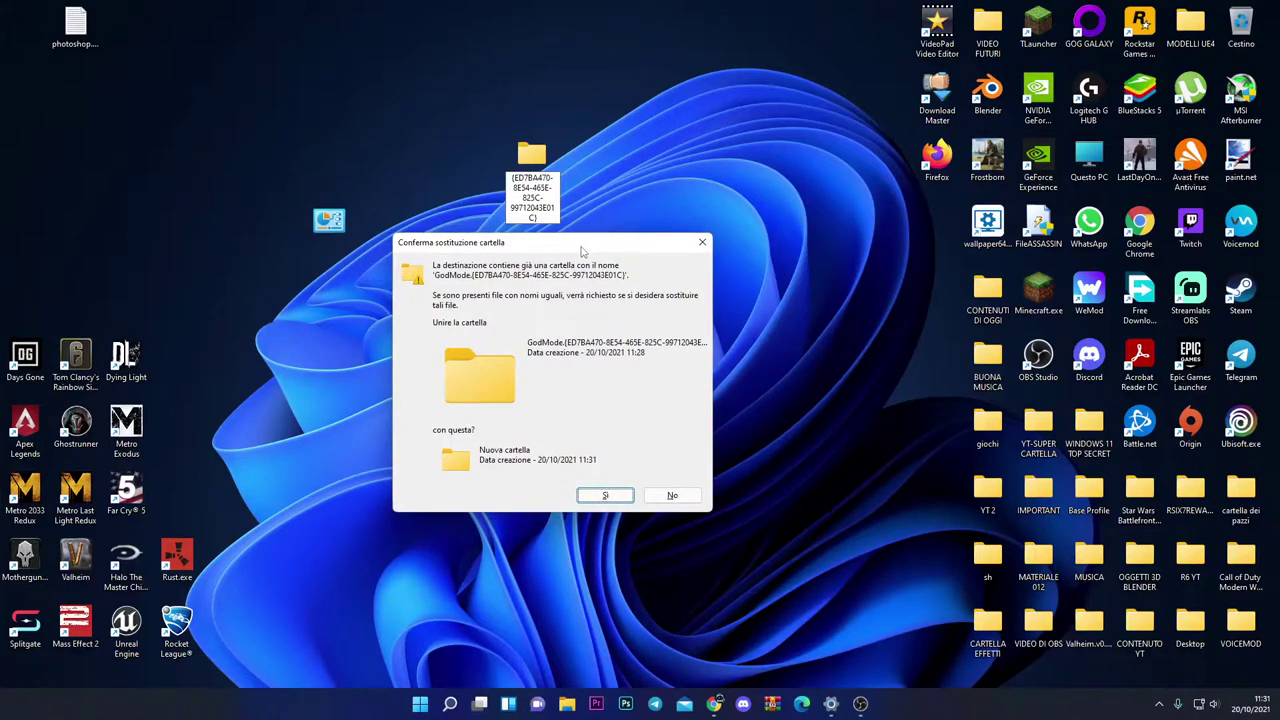
left_click(605, 495)
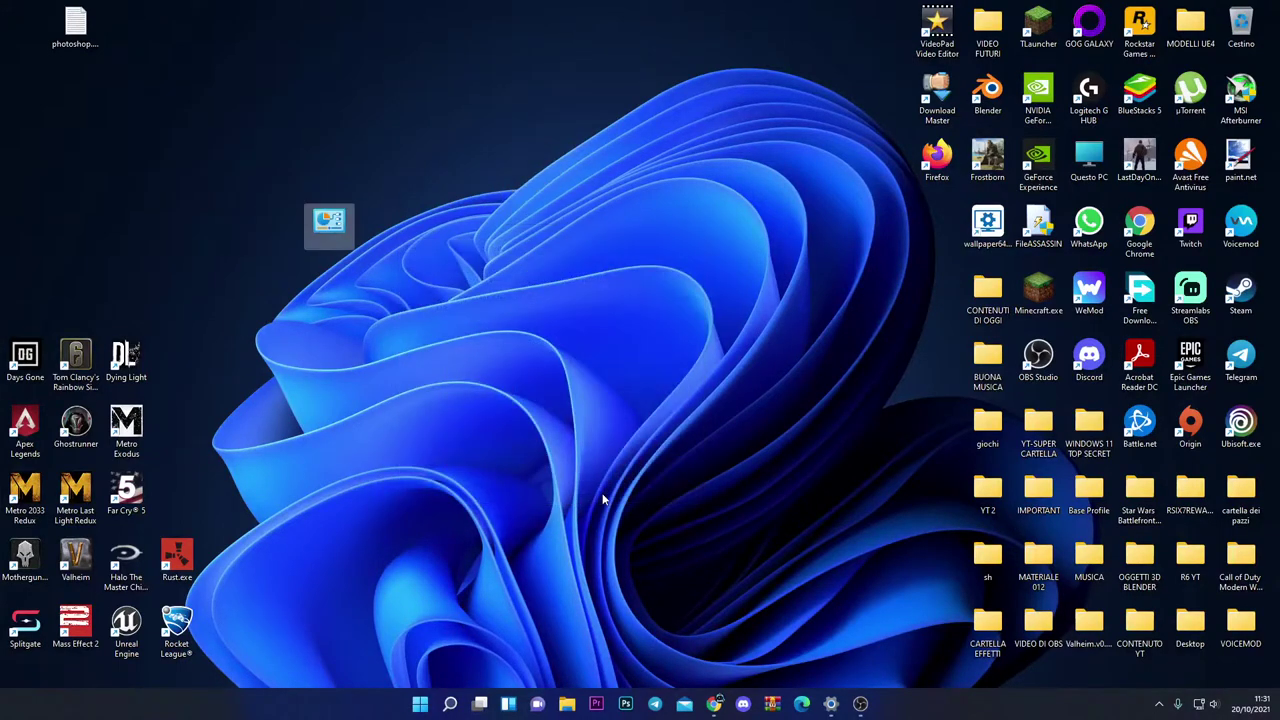
right_click(591, 168)
left_click(647, 222)
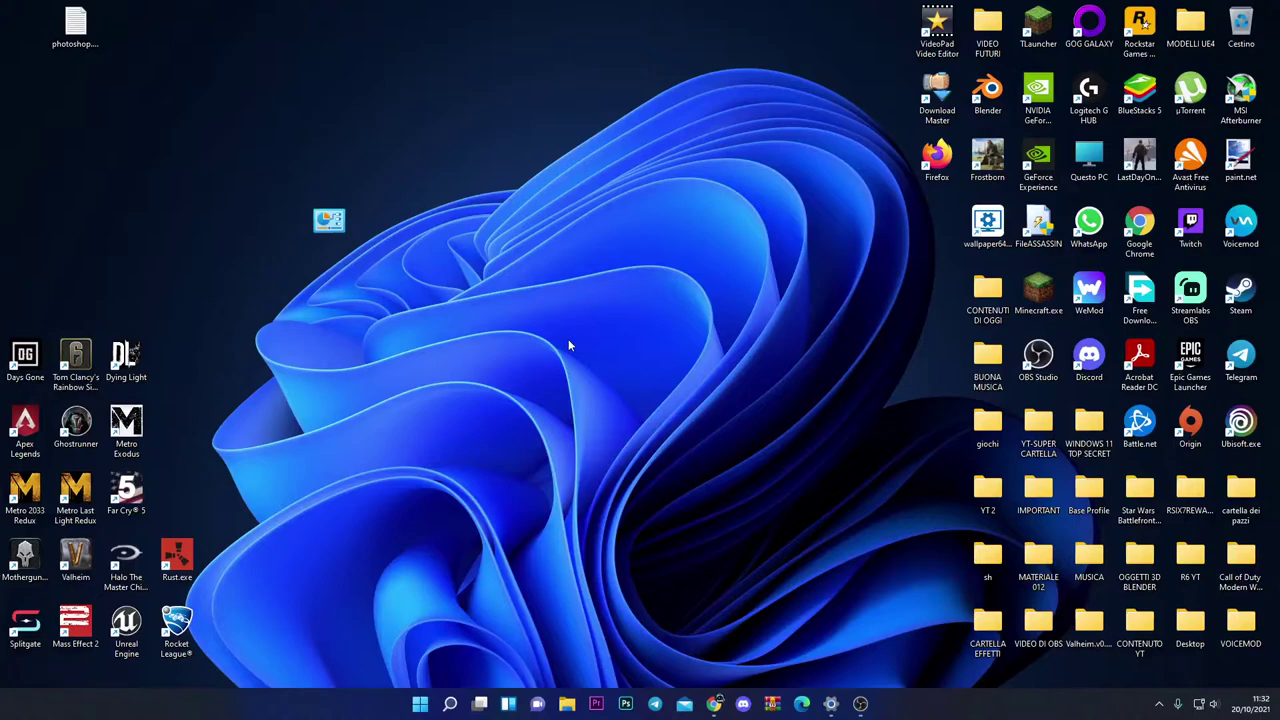
Step: Open the GodMode folder on the desktop and browse its grouped settings from Account utente down to Sistema
double_click(329, 220)
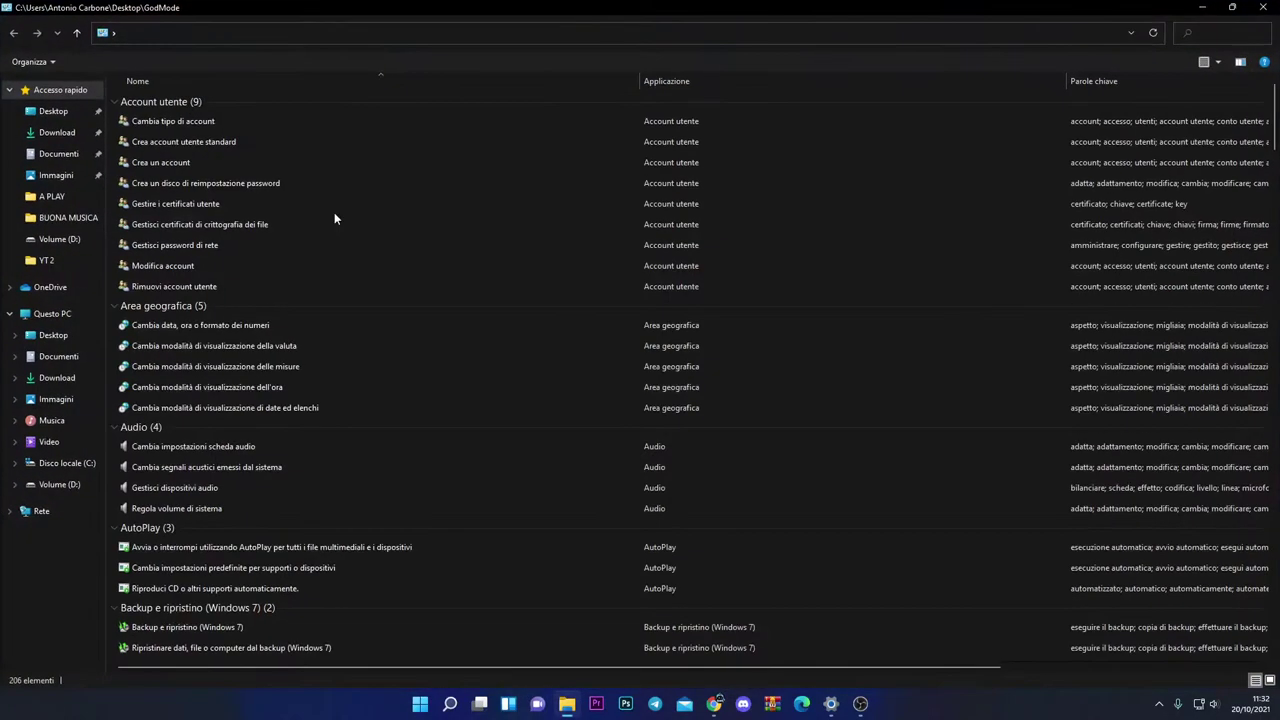
scroll(590, 315, "down", 1)
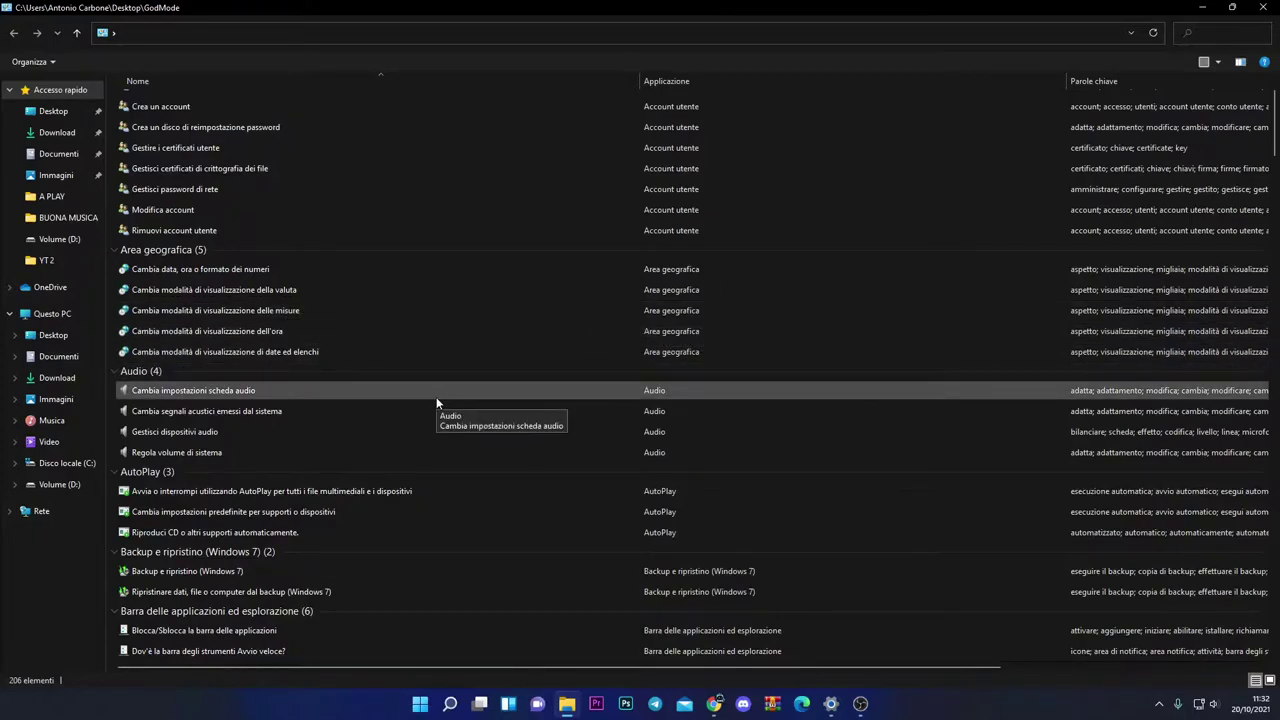
scroll(430, 408, "down", 3)
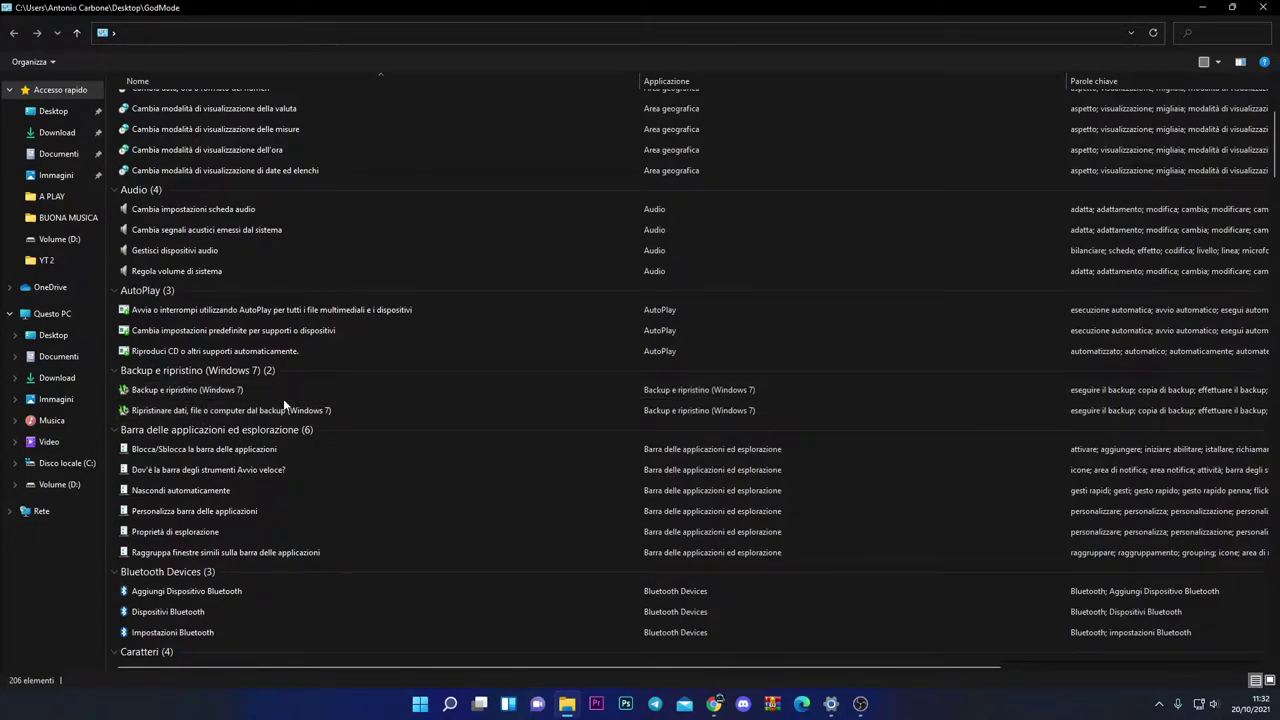
scroll(283, 400, "down", 4)
scroll(282, 400, "up", 3)
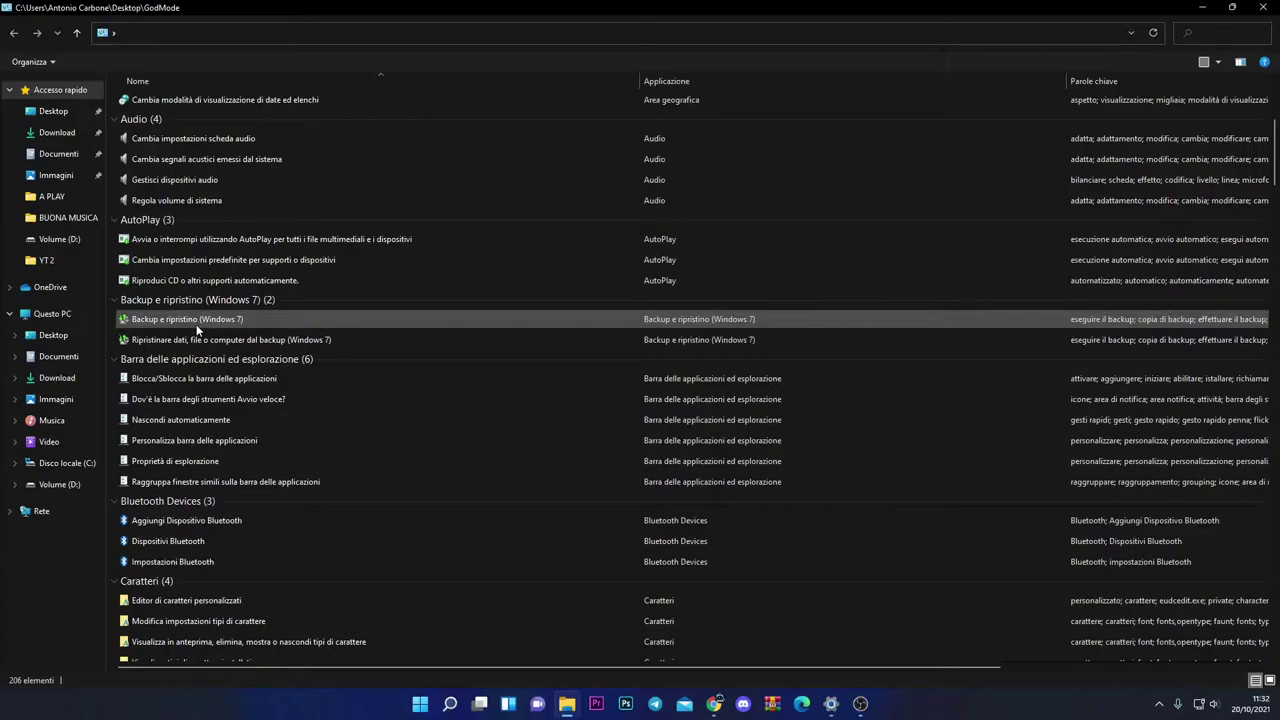
scroll(221, 360, "down", 1)
scroll(223, 400, "down", 2)
scroll(223, 405, "down", 6)
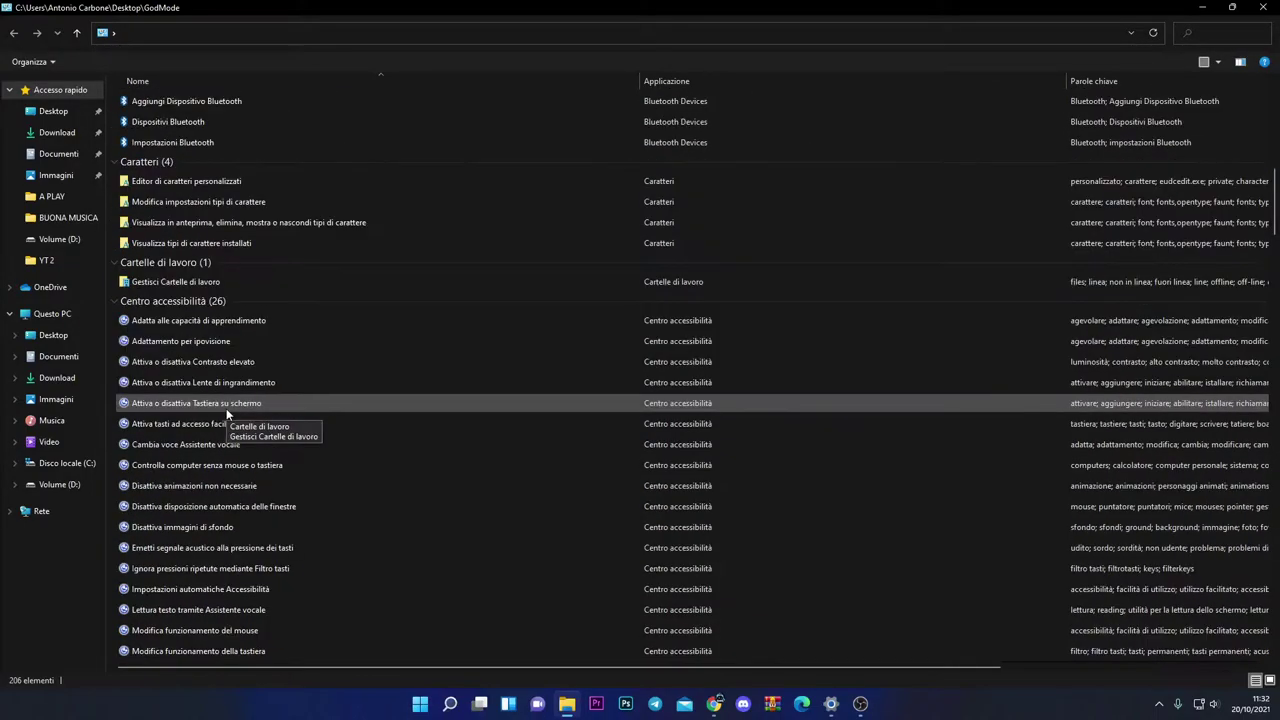
scroll(230, 420, "down", 8)
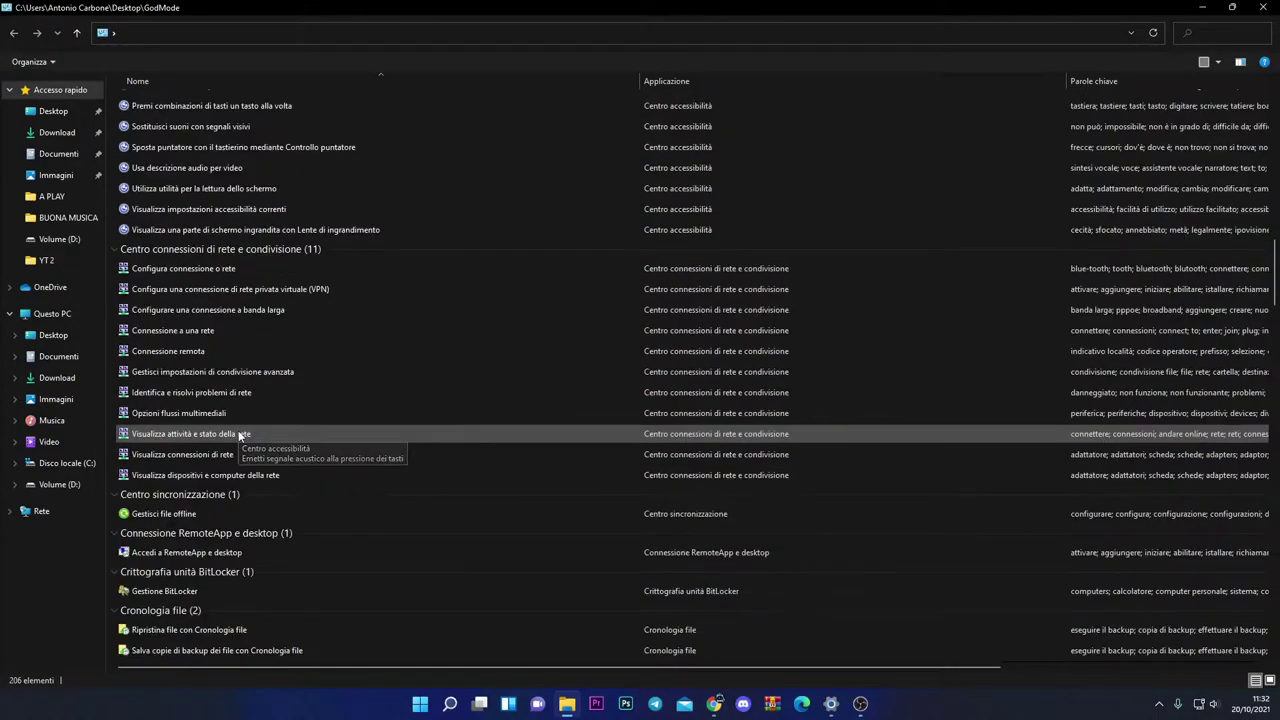
scroll(238, 430, "up", 3)
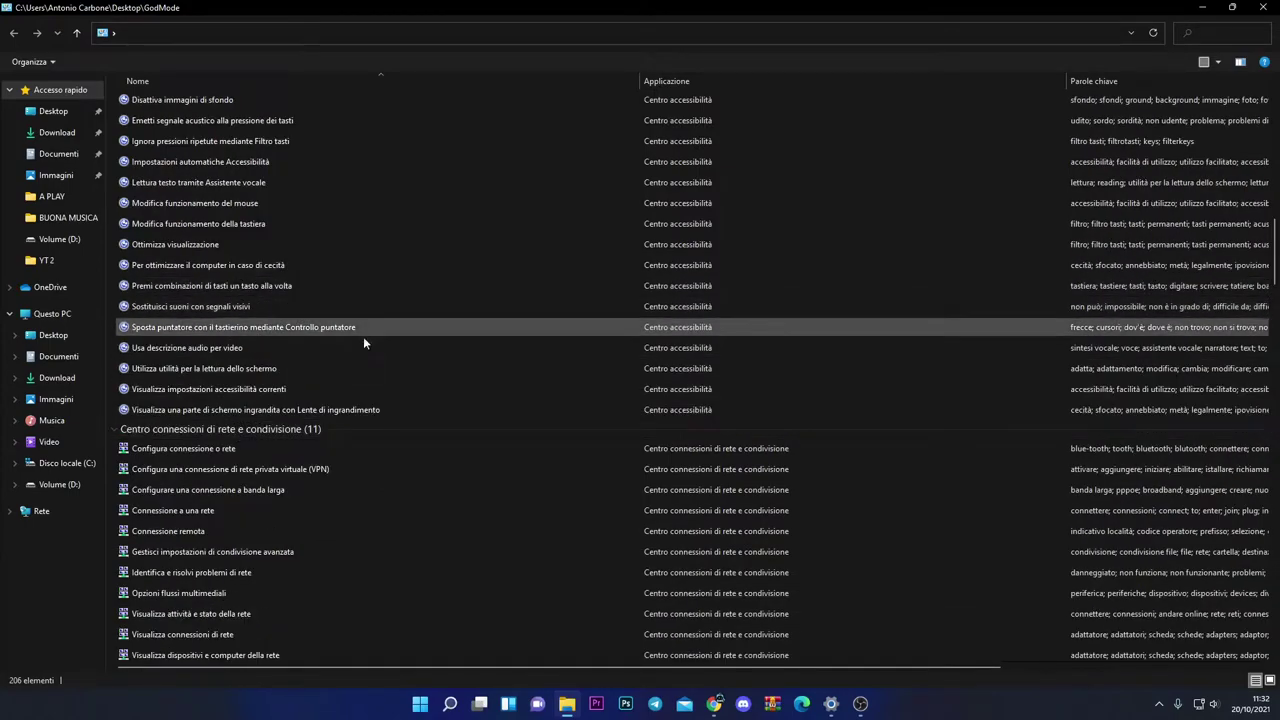
scroll(306, 377, "down", 10)
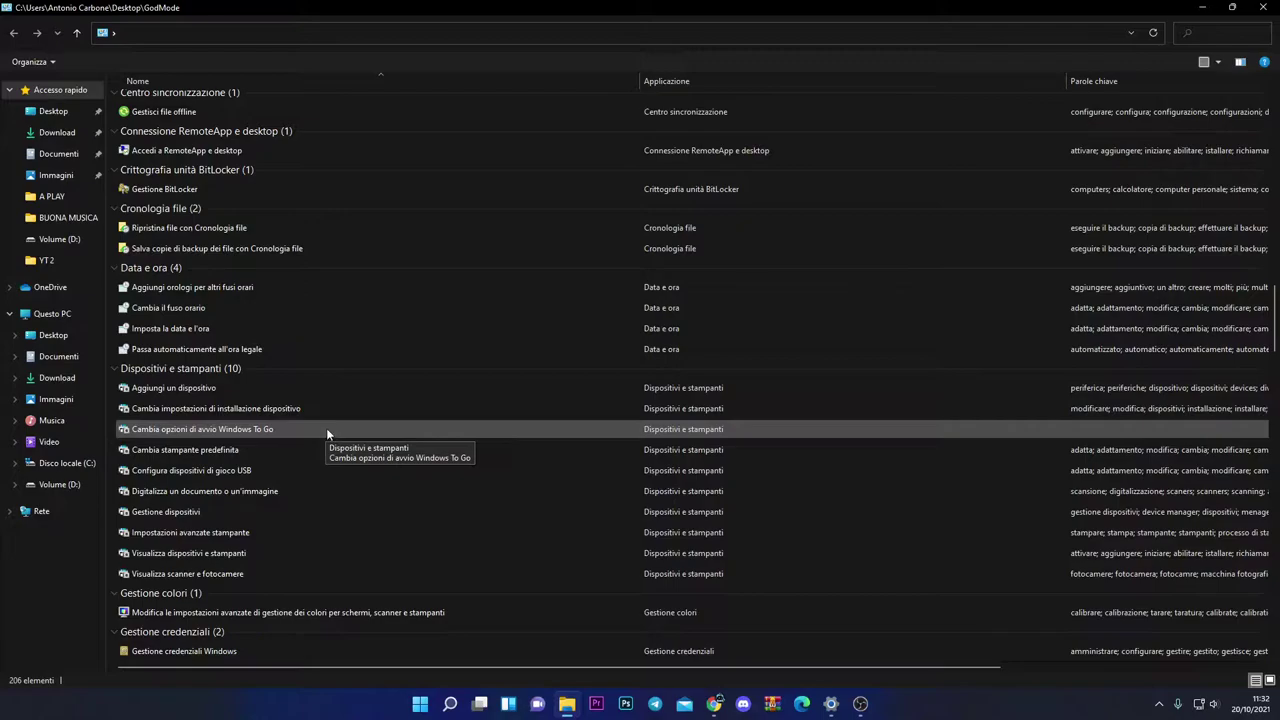
scroll(326, 428, "down", 7)
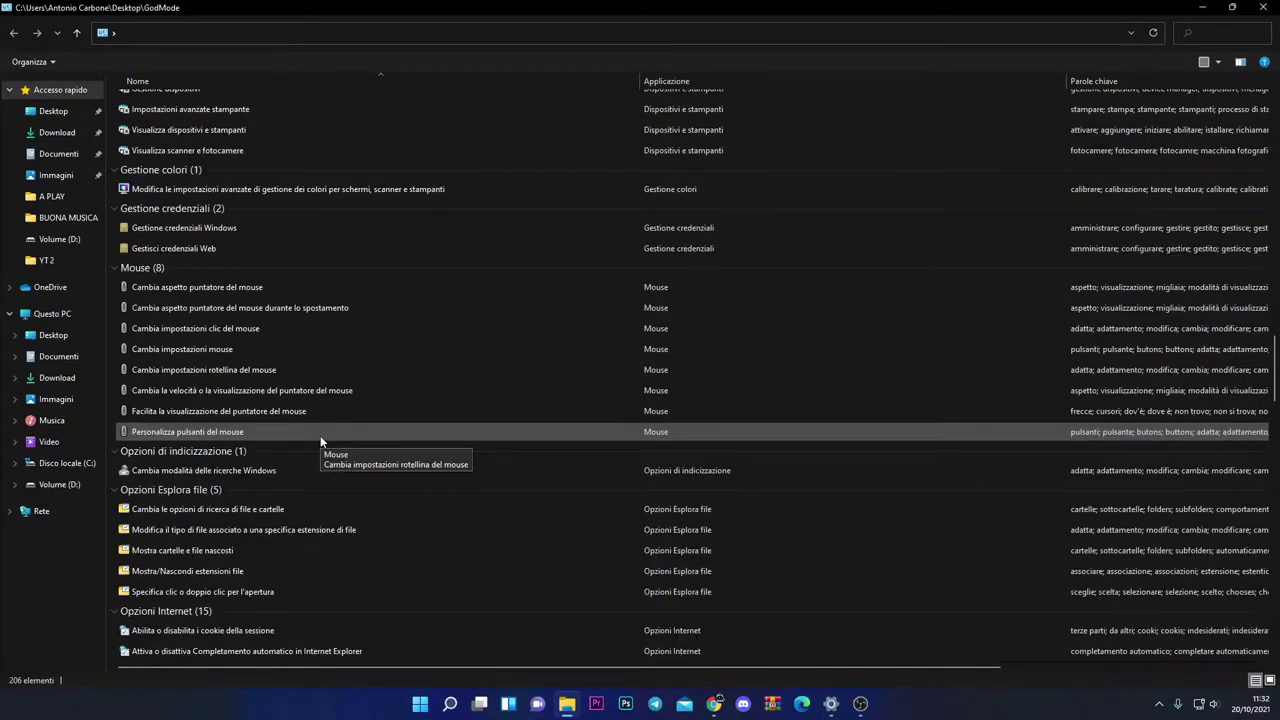
scroll(245, 420, "up", 6)
scroll(344, 450, "down", 12)
scroll(343, 447, "down", 20)
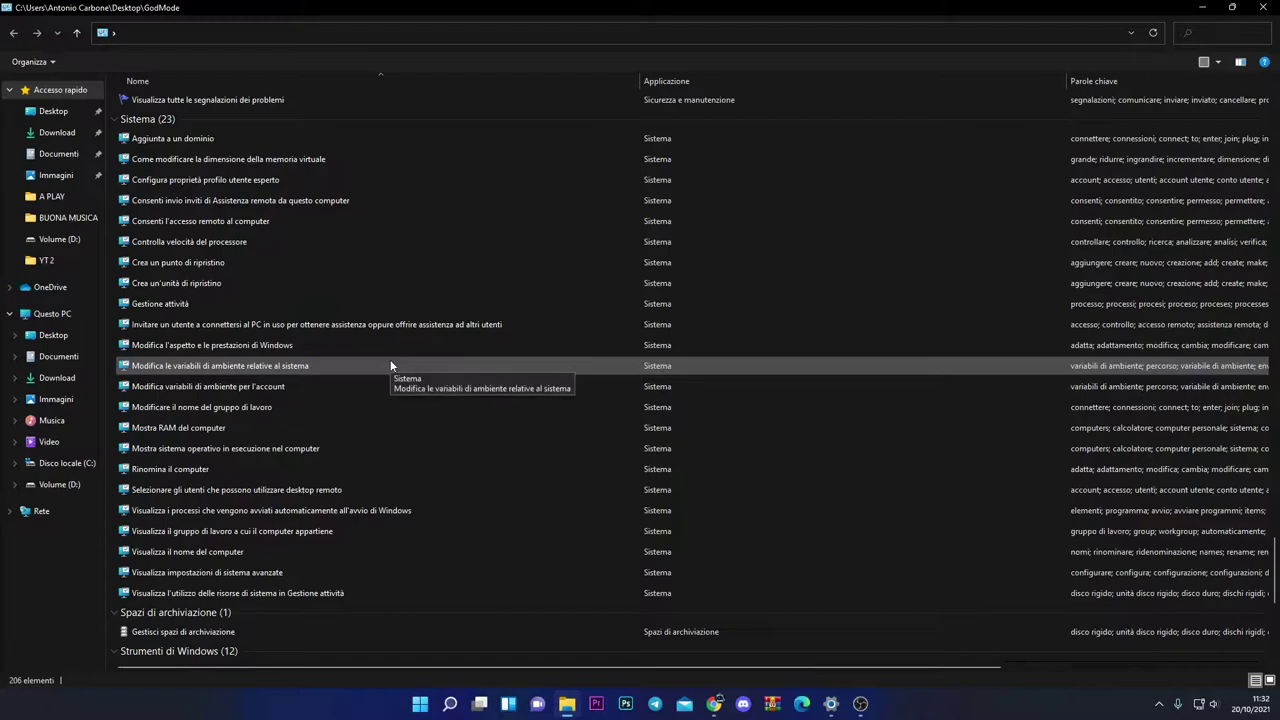
Step: Open Aggiunta a un dominio in the Sistema group to view the system properties, and close the dialog without changes
scroll(342, 360, "up", 3)
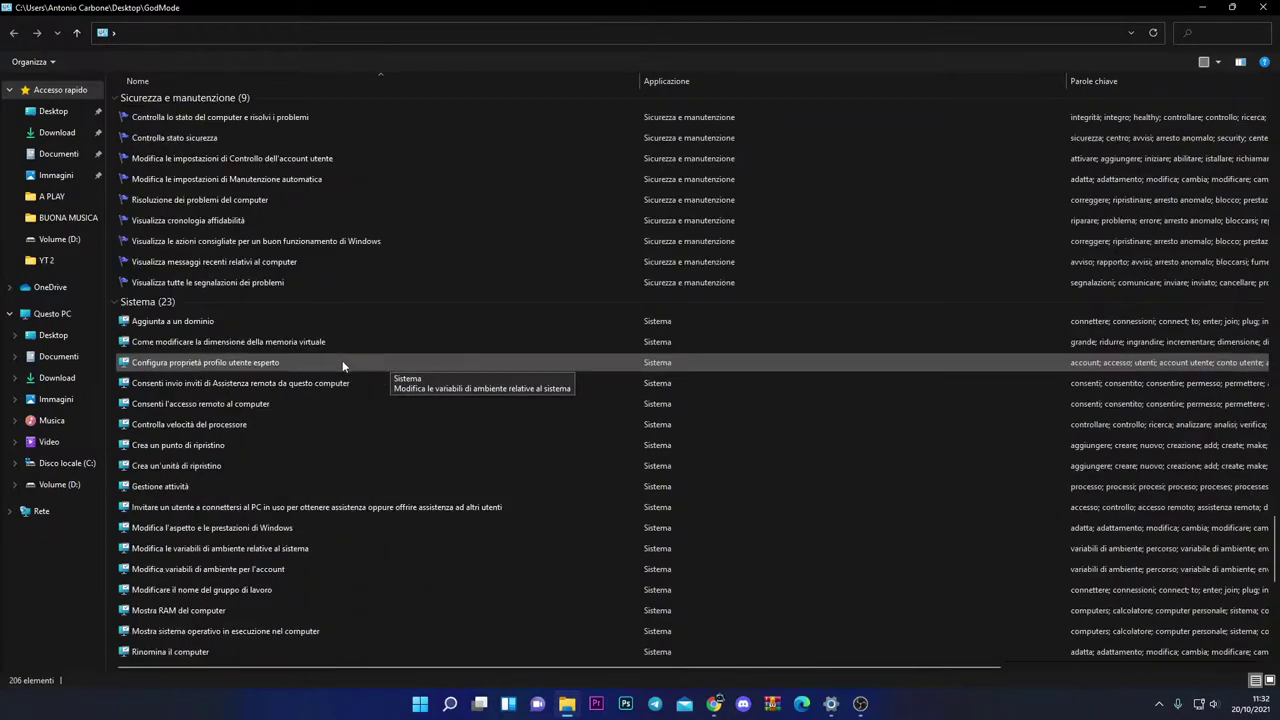
double_click(175, 324)
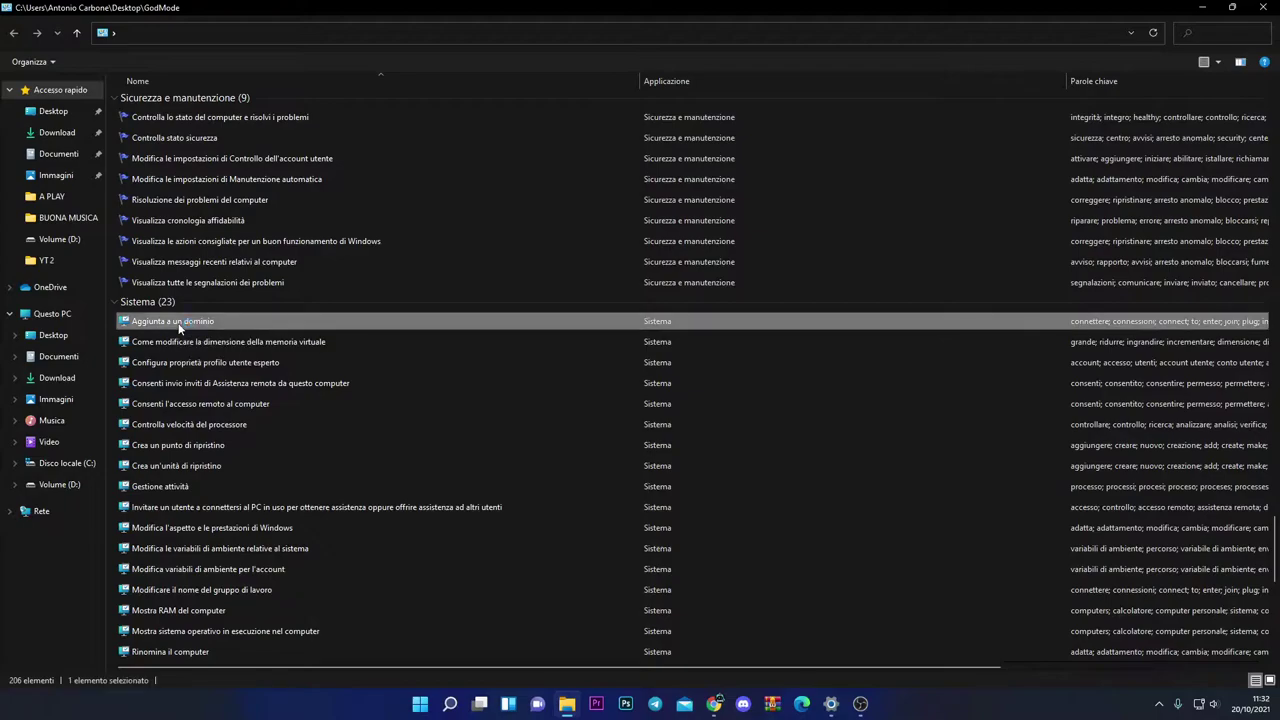
left_click_drag(202, 83, 248, 93)
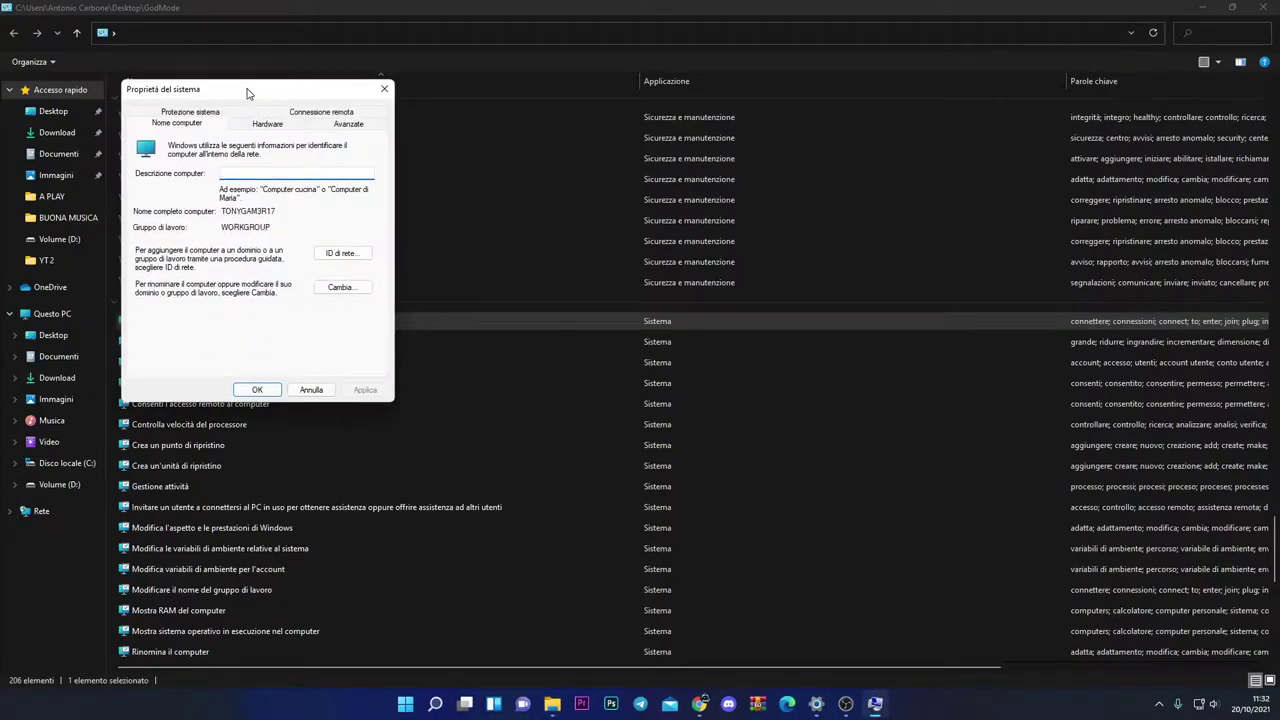
left_click(371, 96)
Step: Open Gestione attività from the Sistema group and close it, and view the system shortcuts offered by Start
scroll(437, 486, "down", 2)
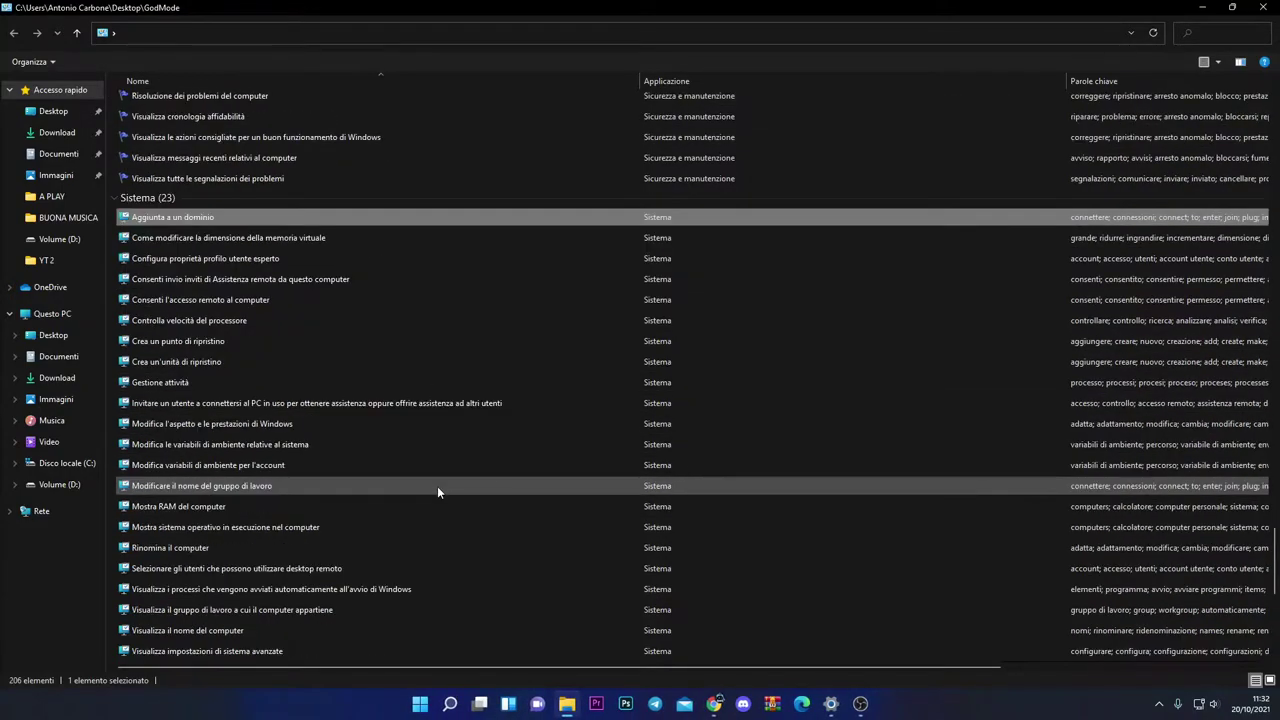
double_click(185, 384)
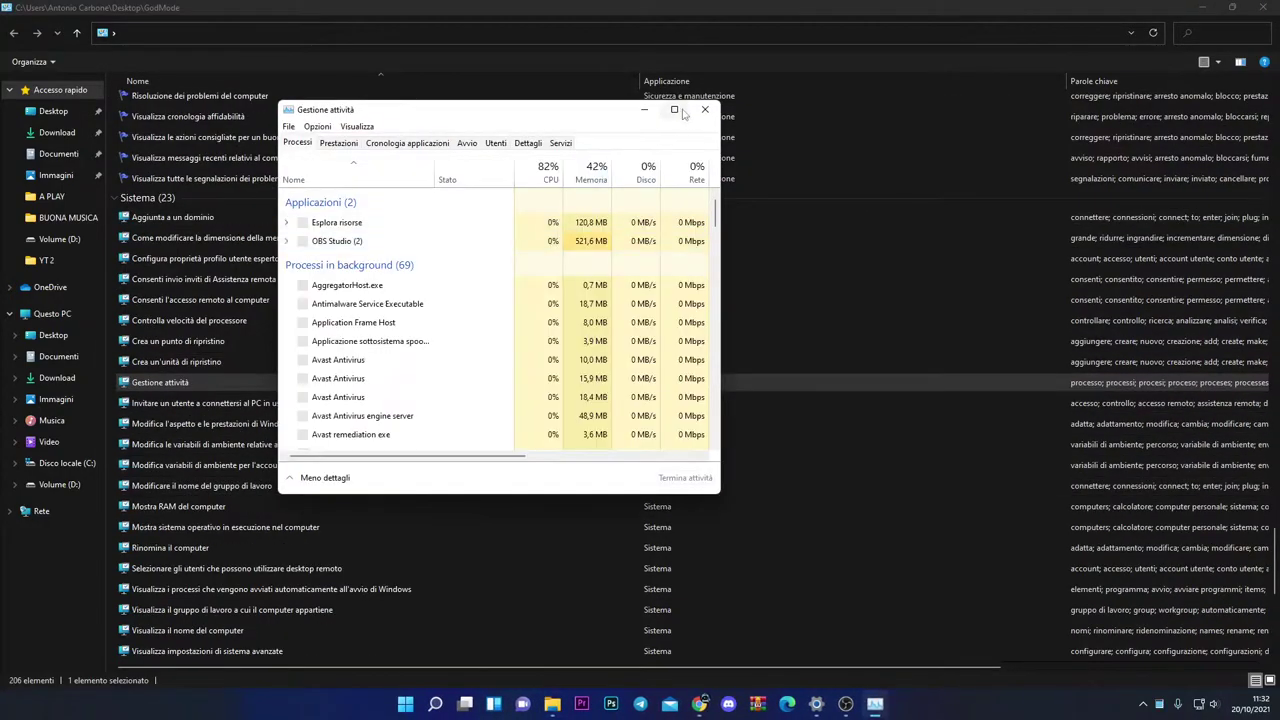
left_click_drag(587, 113, 740, 96)
left_click(783, 104)
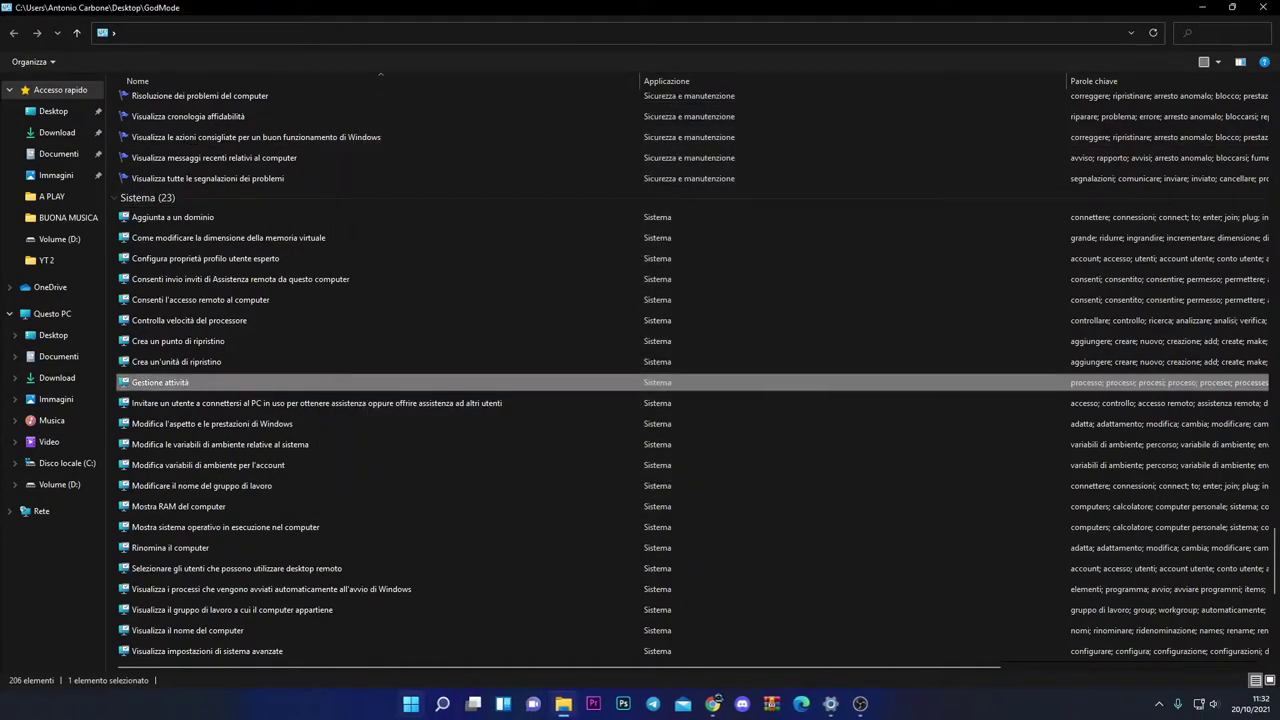
right_click(411, 704)
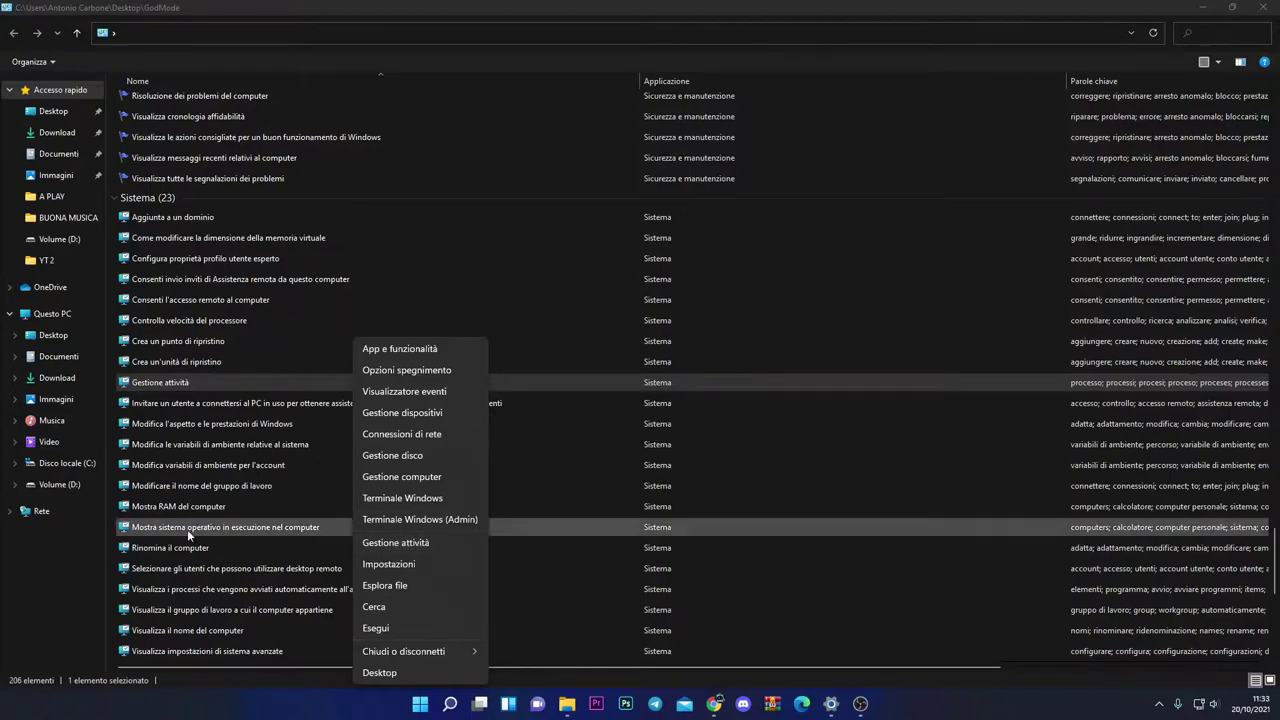
left_click(74, 596)
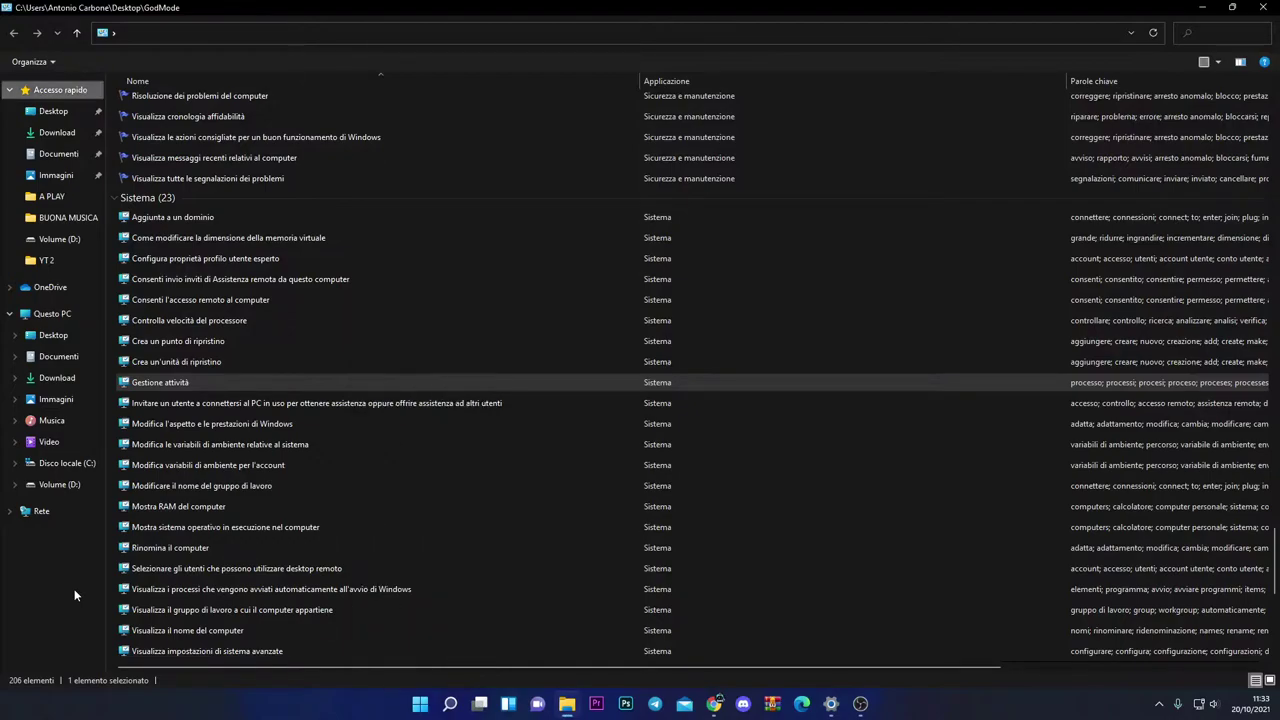
Step: Search the GodMode folder for "gesti" and look through the results down to the Windows Defender Firewall group
left_click(1200, 33)
type("ation")
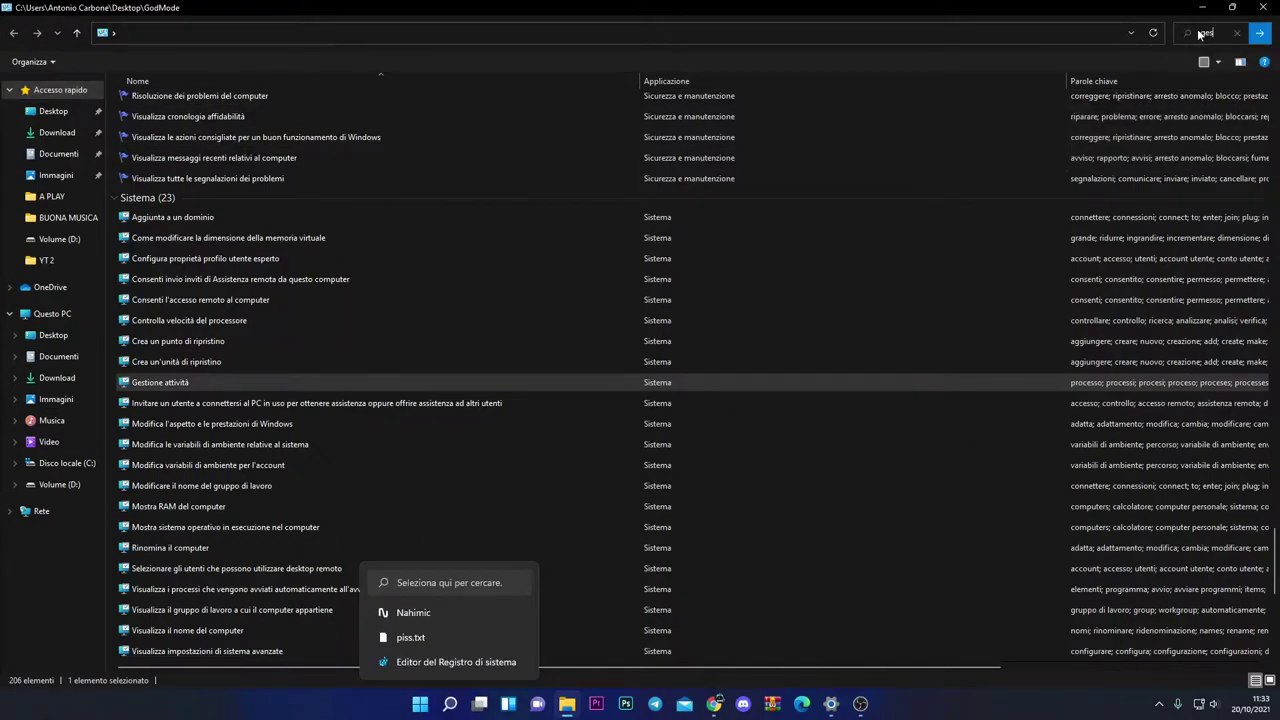
key("Return")
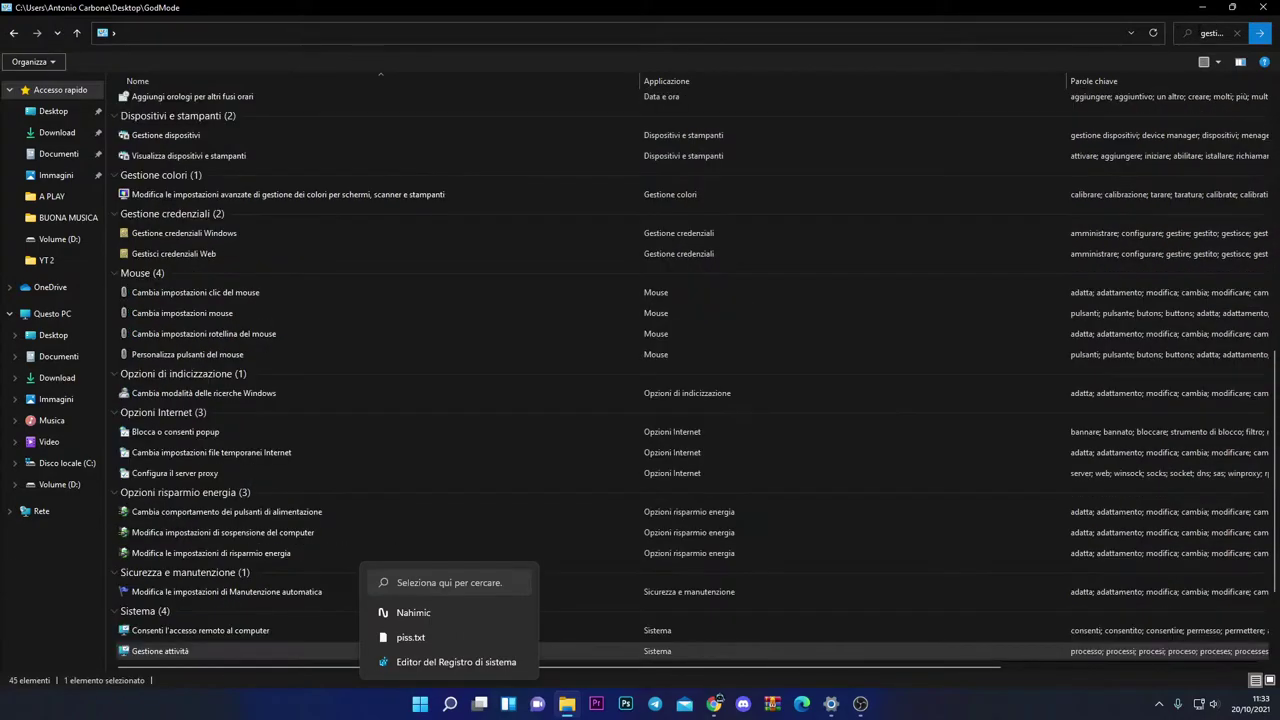
scroll(672, 256, "down", 2)
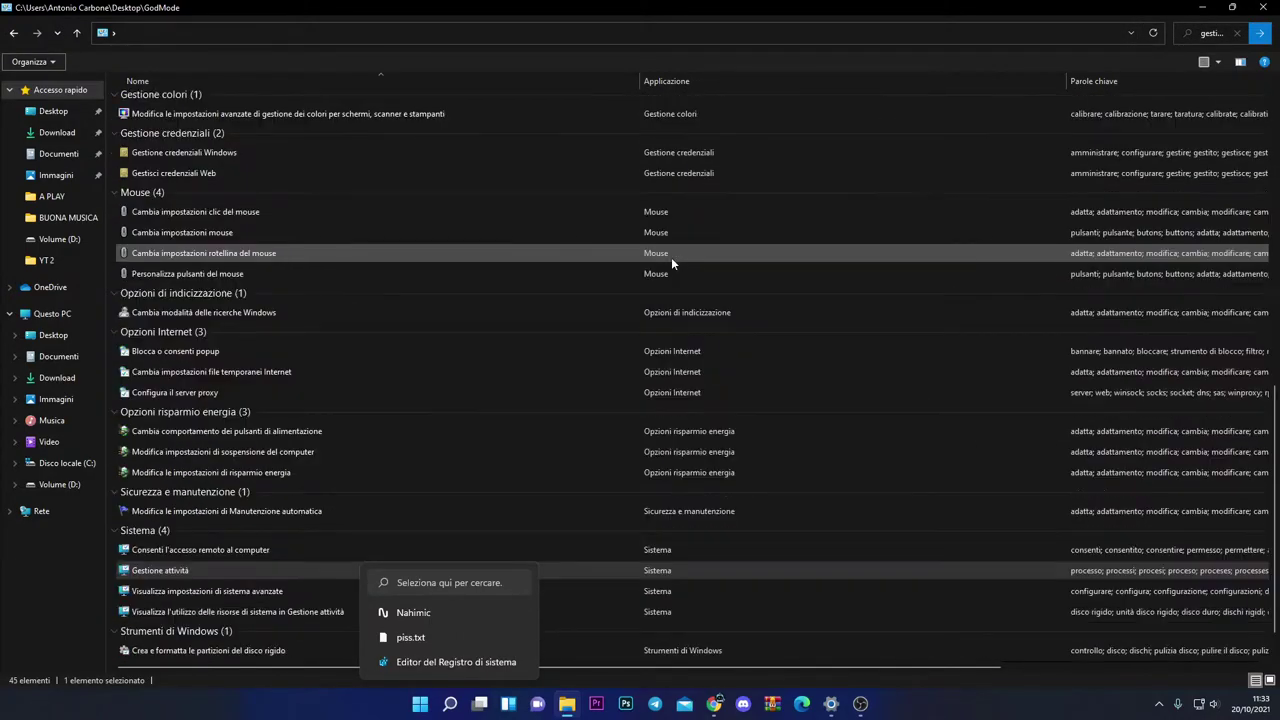
scroll(440, 390, "down", 1)
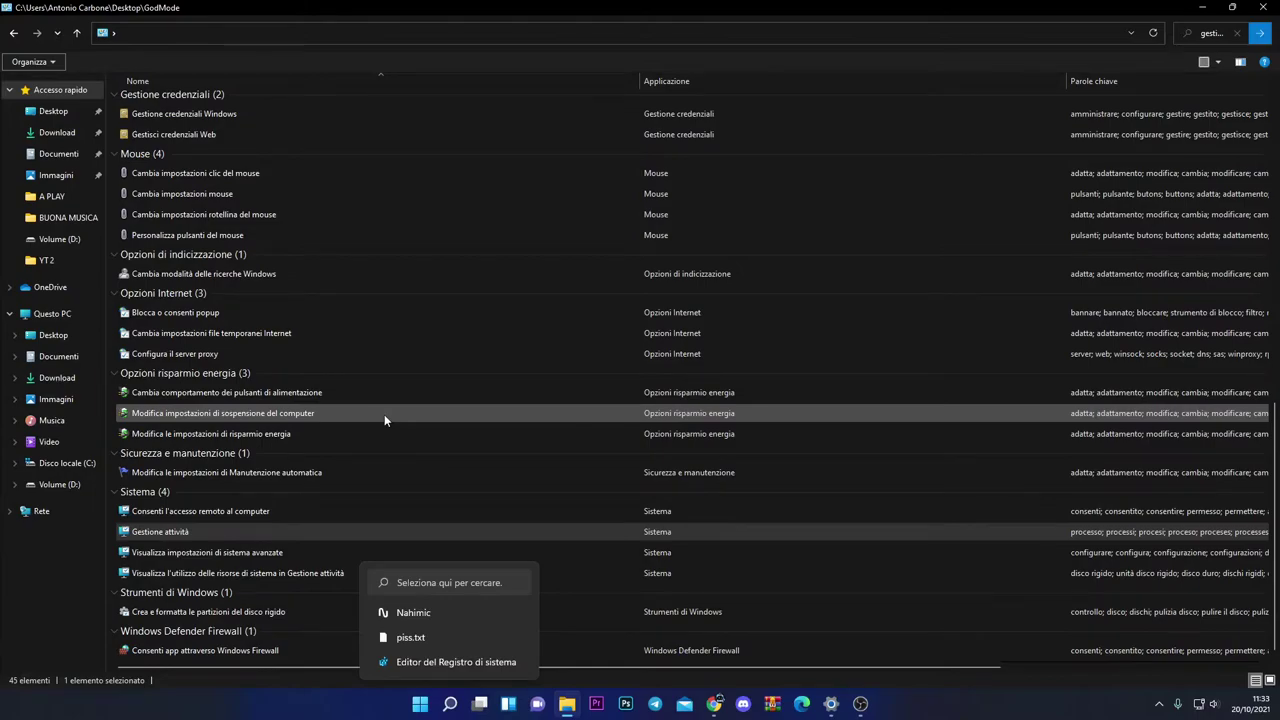
scroll(374, 426, "up", 1)
scroll(160, 663, "down", 1)
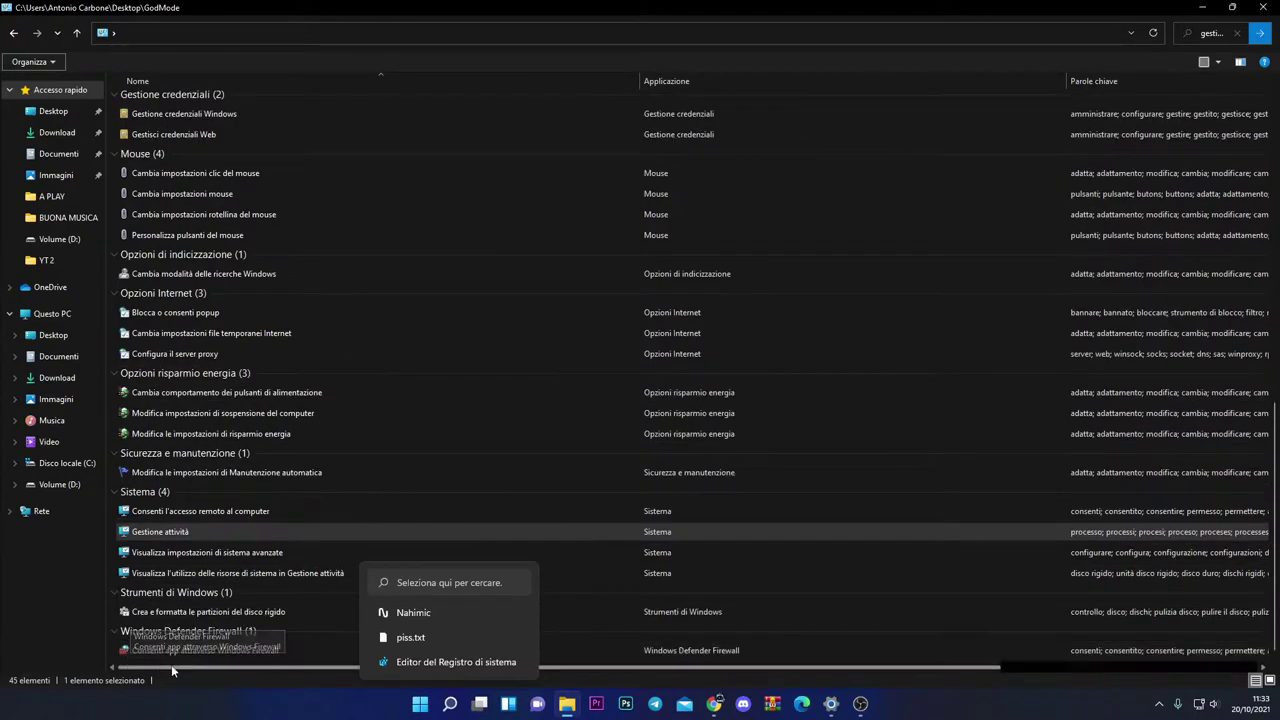
Step: Open Consenti app attraverso Windows Firewall, review the list of allowed apps and features, and close the window
double_click(223, 651)
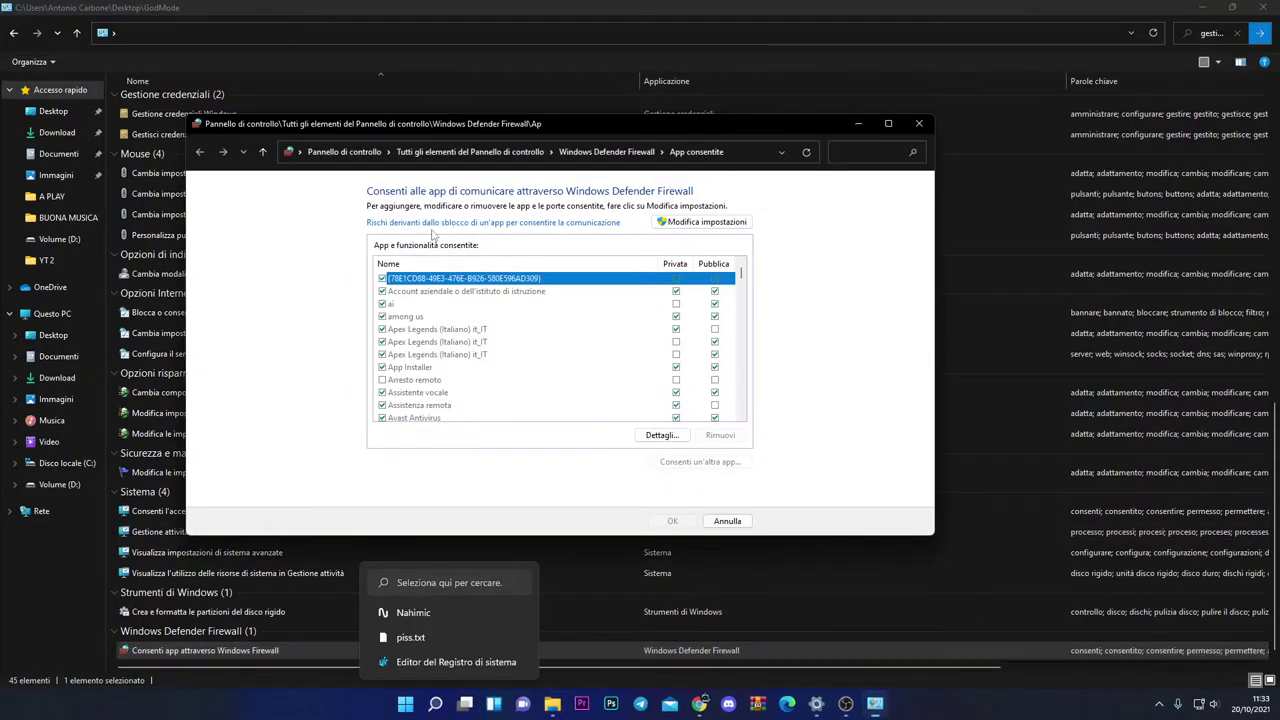
left_click_drag(645, 129, 657, 137)
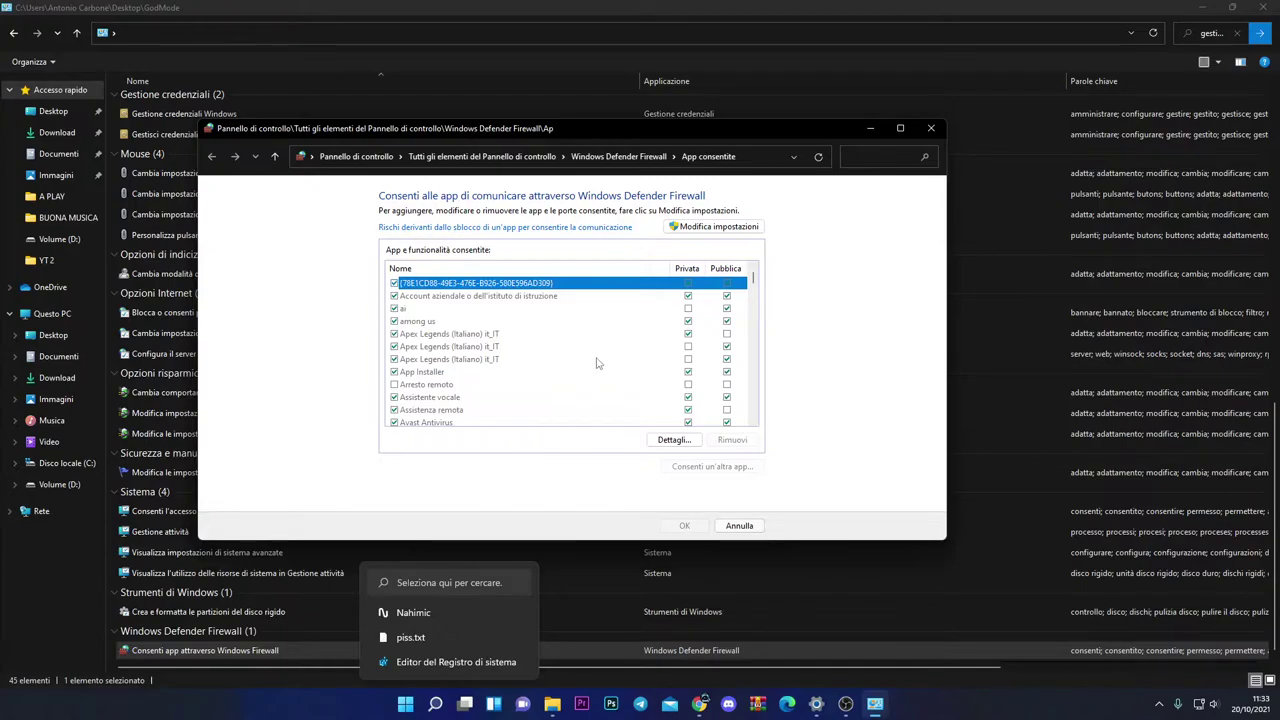
scroll(596, 363, "down", 5)
scroll(523, 363, "up", 5)
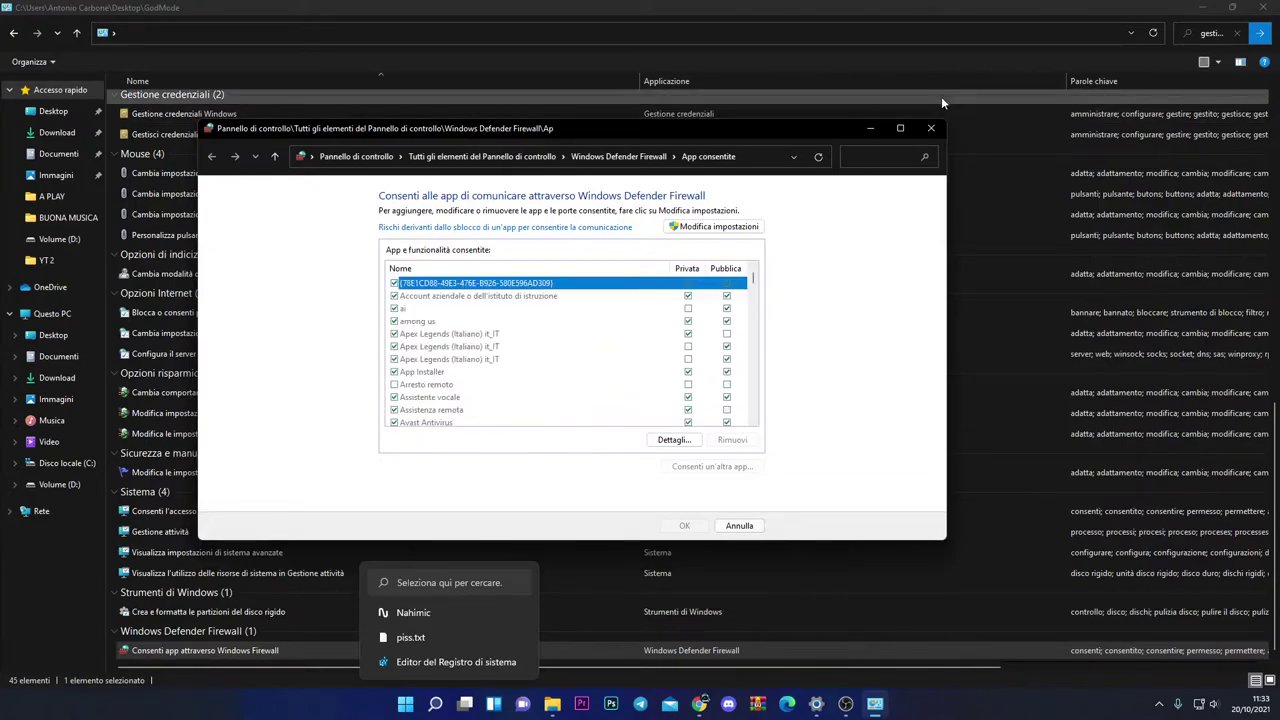
left_click(928, 131)
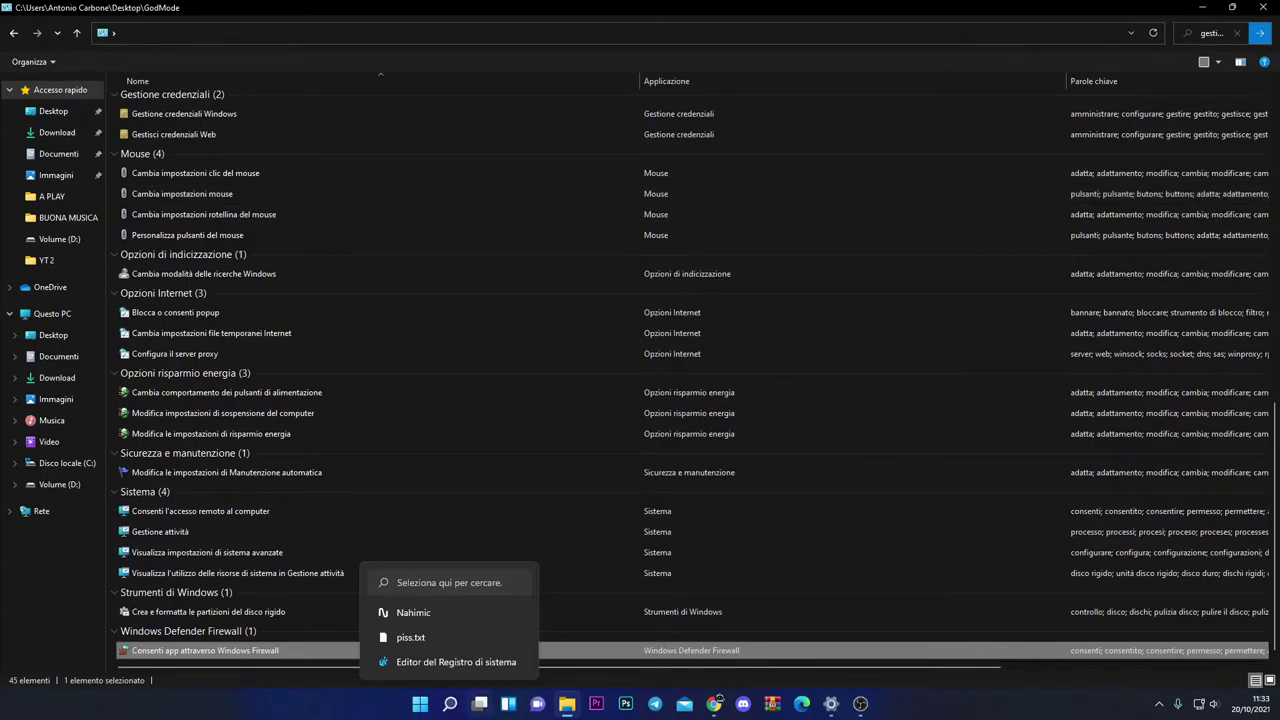
Step: Open Windows search, look up "audio" to view the suggested apps and settings, and clear the query
left_click(450, 704)
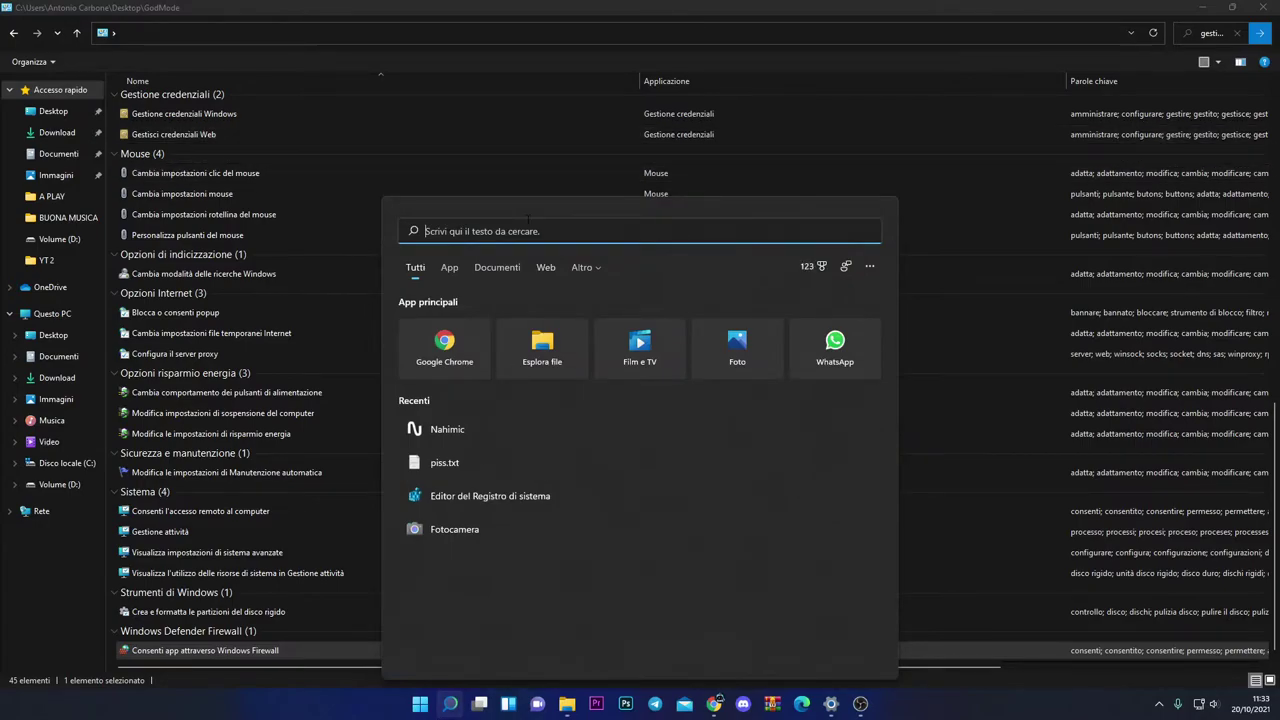
type("impostazioni")
key("ctrl+a")
key("BackSpace")
type("audio")
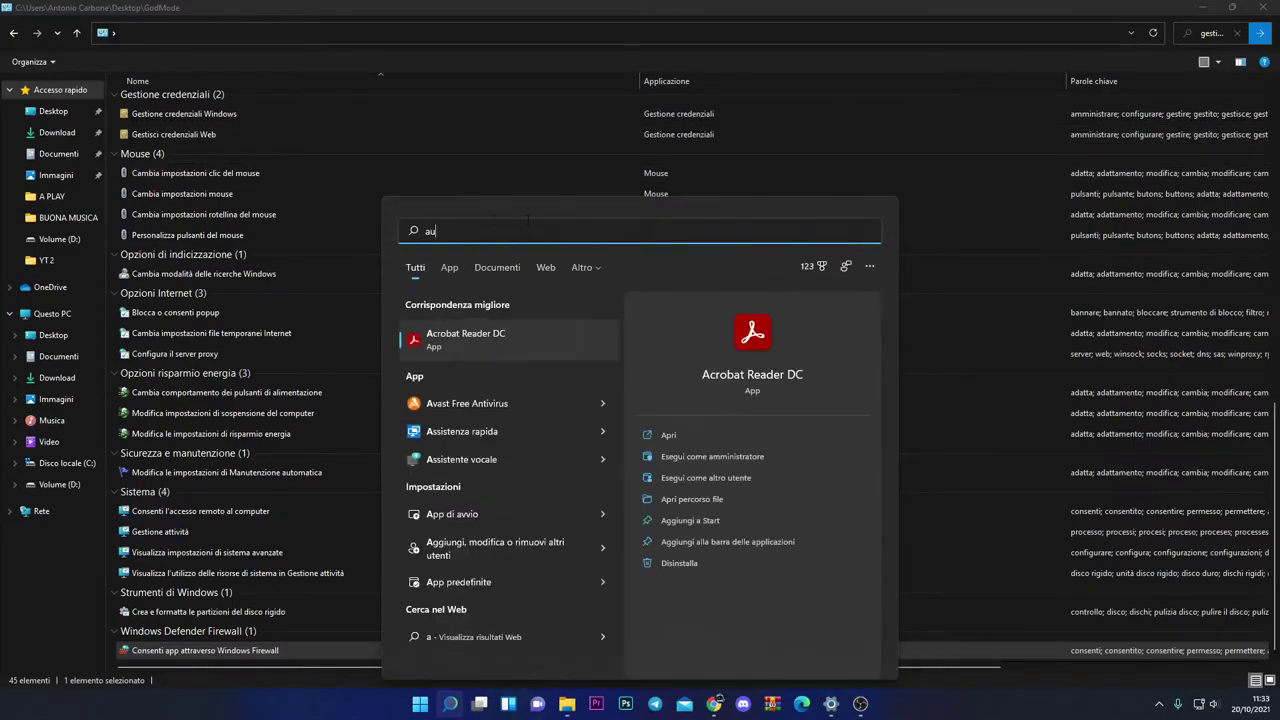
key("BackSpace")
key("BackSpace")
key("BackSpace")
key("BackSpace")
key("BackSpace")
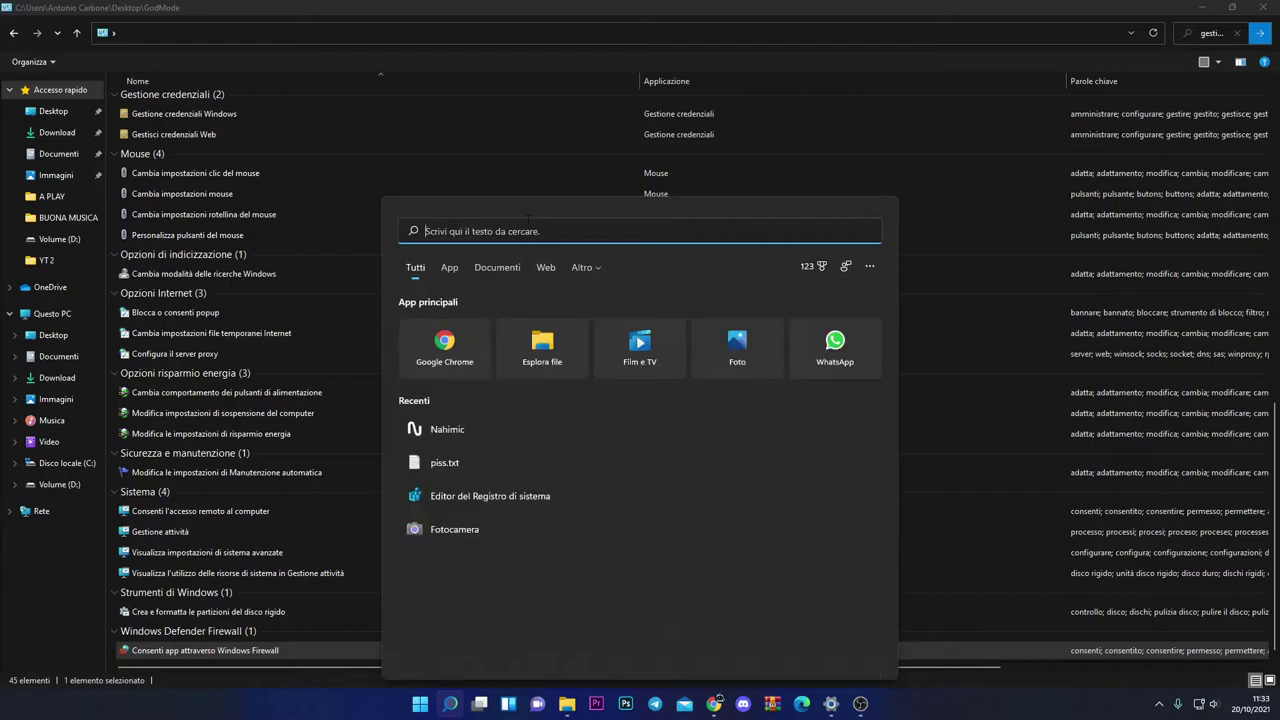
Step: Search Windows for "profilo" to view the matching settings, and clear the query
type("profilo")
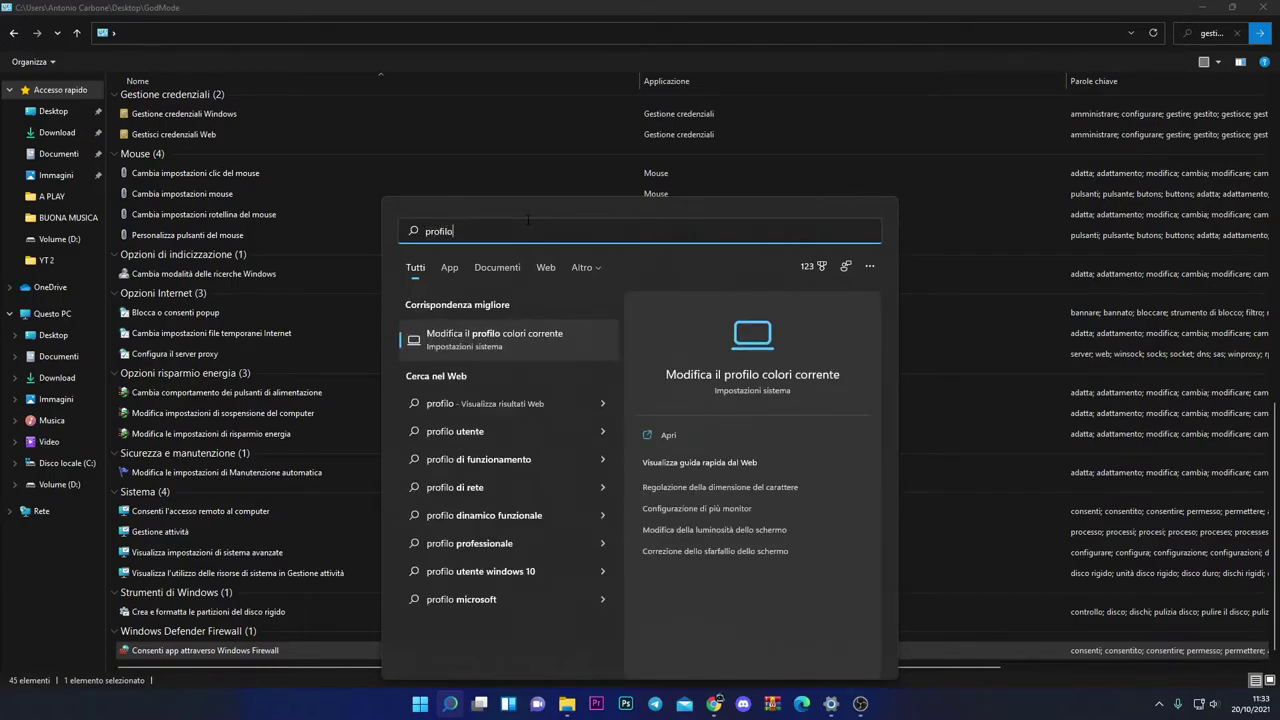
key("BackSpace")
key("BackSpace")
key("BackSpace")
key("BackSpace")
key("BackSpace")
key("BackSpace")
Step: Search Windows for "gestione" to view the matching management tools and settings, and clear the query
type("gestr")
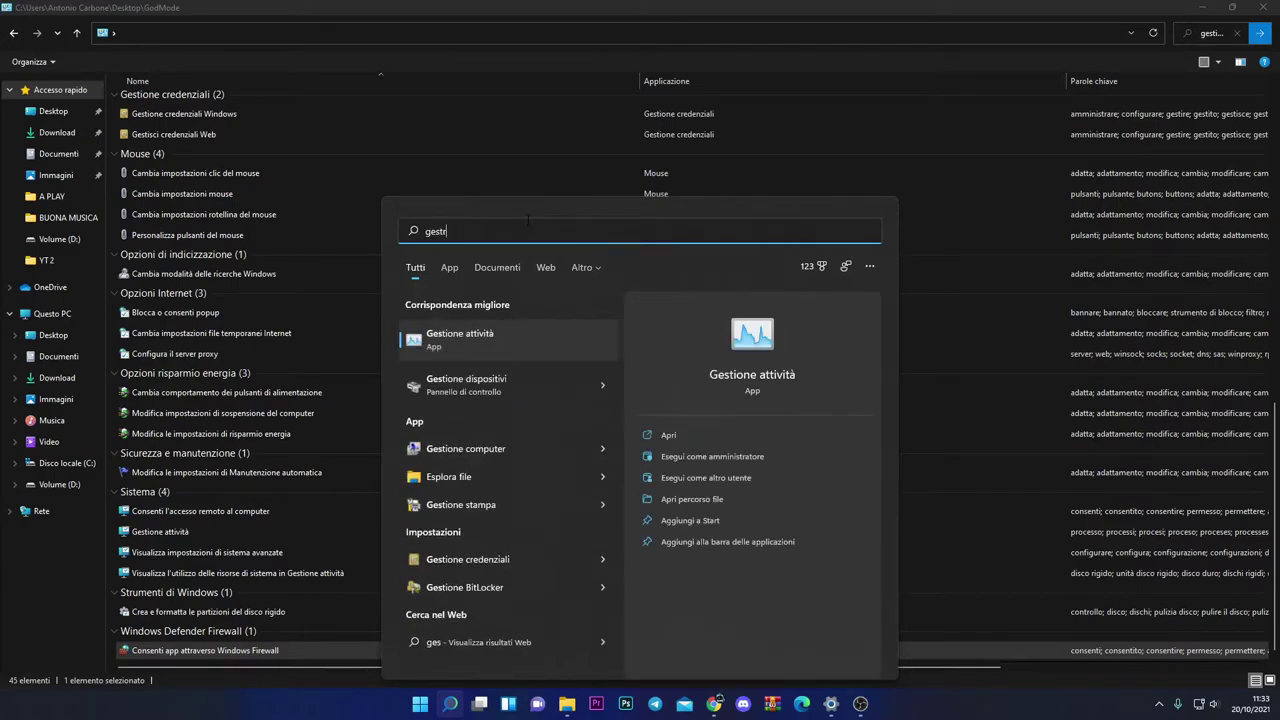
key("BackSpace")
type("ione")
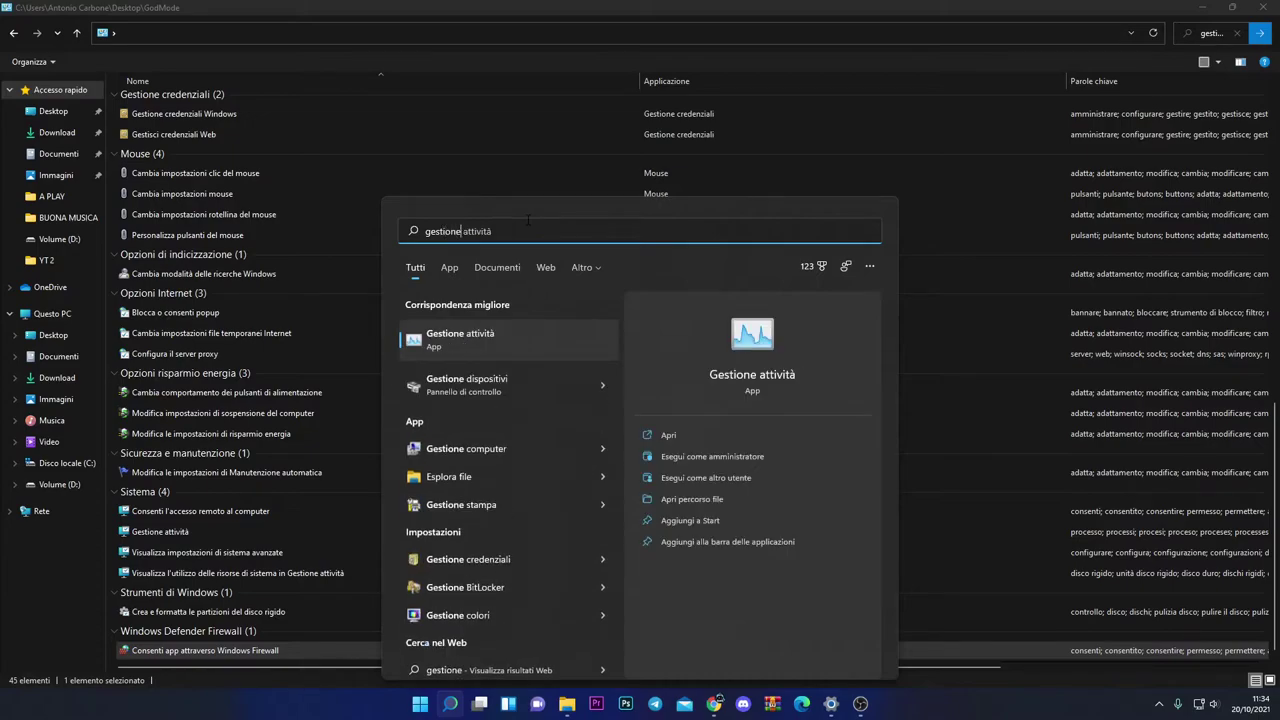
key("BackSpace")
key("BackSpace")
key("BackSpace")
key("BackSpace")
key("BackSpace")
key("BackSpace")
key("BackSpace")
Step: Search Windows for "dispositivi" to view the matching device settings, and clear the query
type("disp")
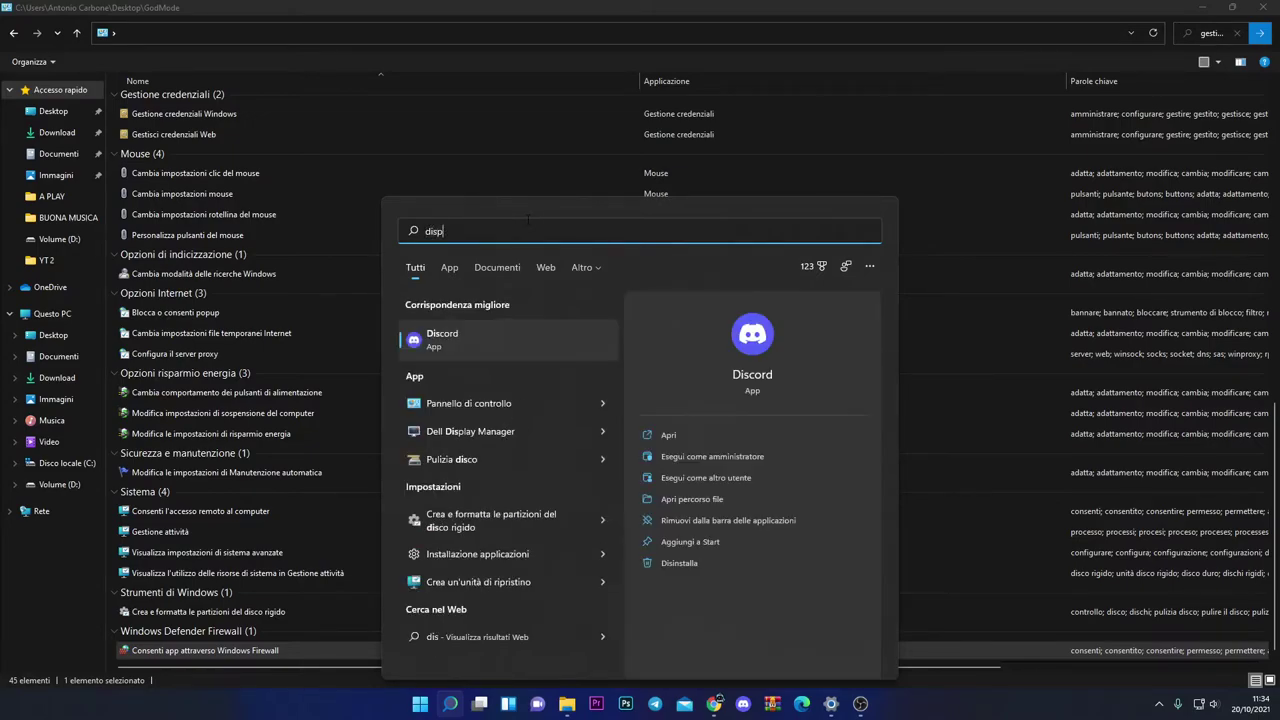
type("ositivi")
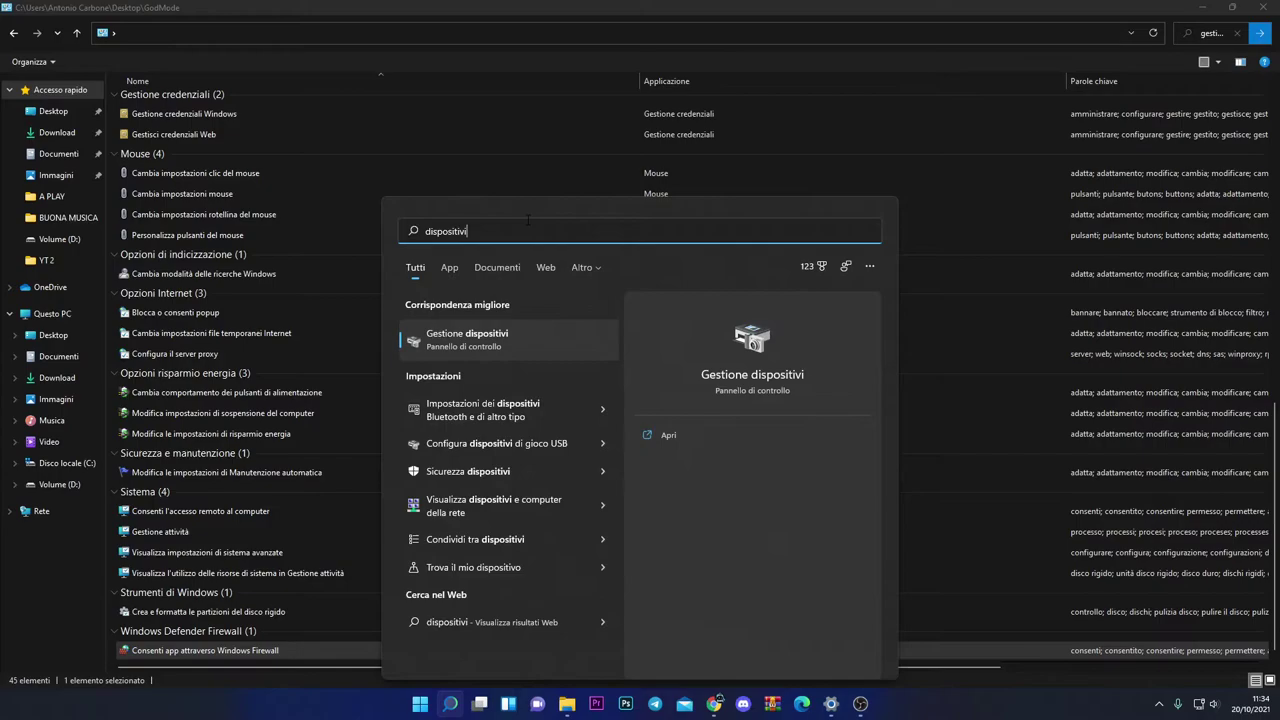
key("BackSpace")
key("BackSpace")
key("BackSpace")
key("BackSpace")
key("BackSpace")
key("BackSpace")
key("BackSpace")
key("BackSpace")
key("BackSpace")
key("BackSpace")
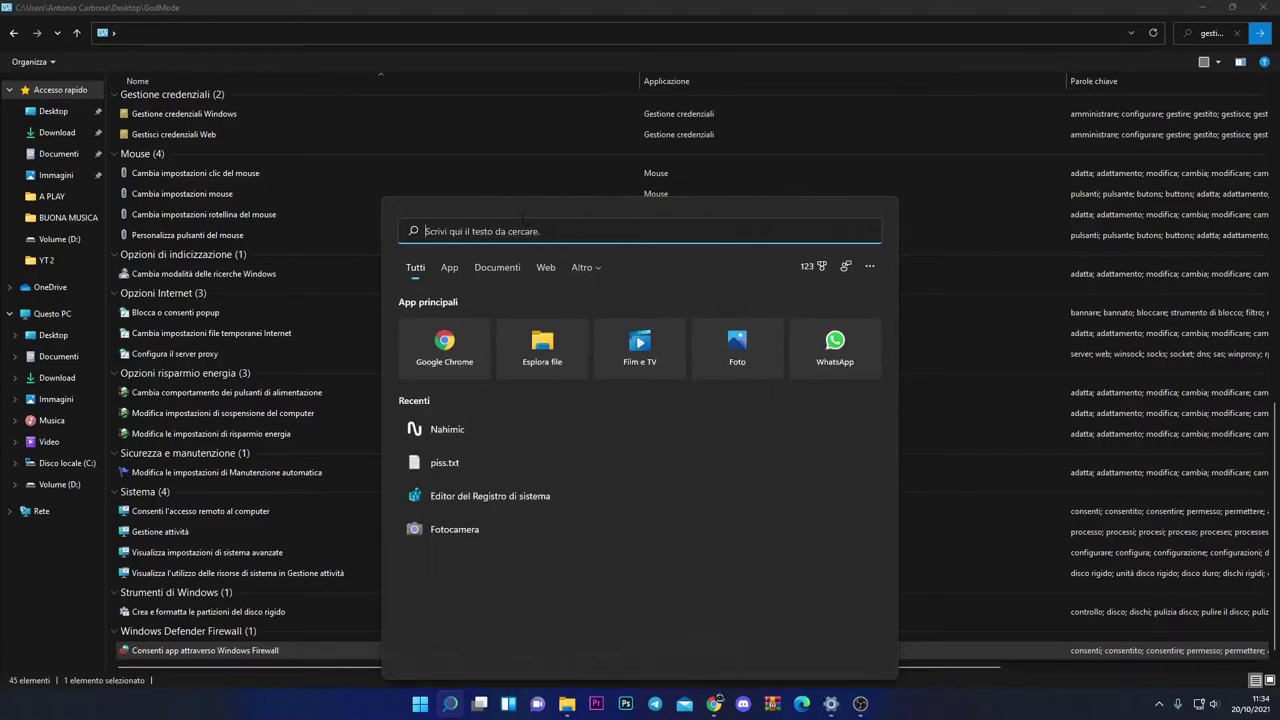
Step: Dismiss Windows search and close the GodMode folder window to return to the desktop
left_click(46, 608)
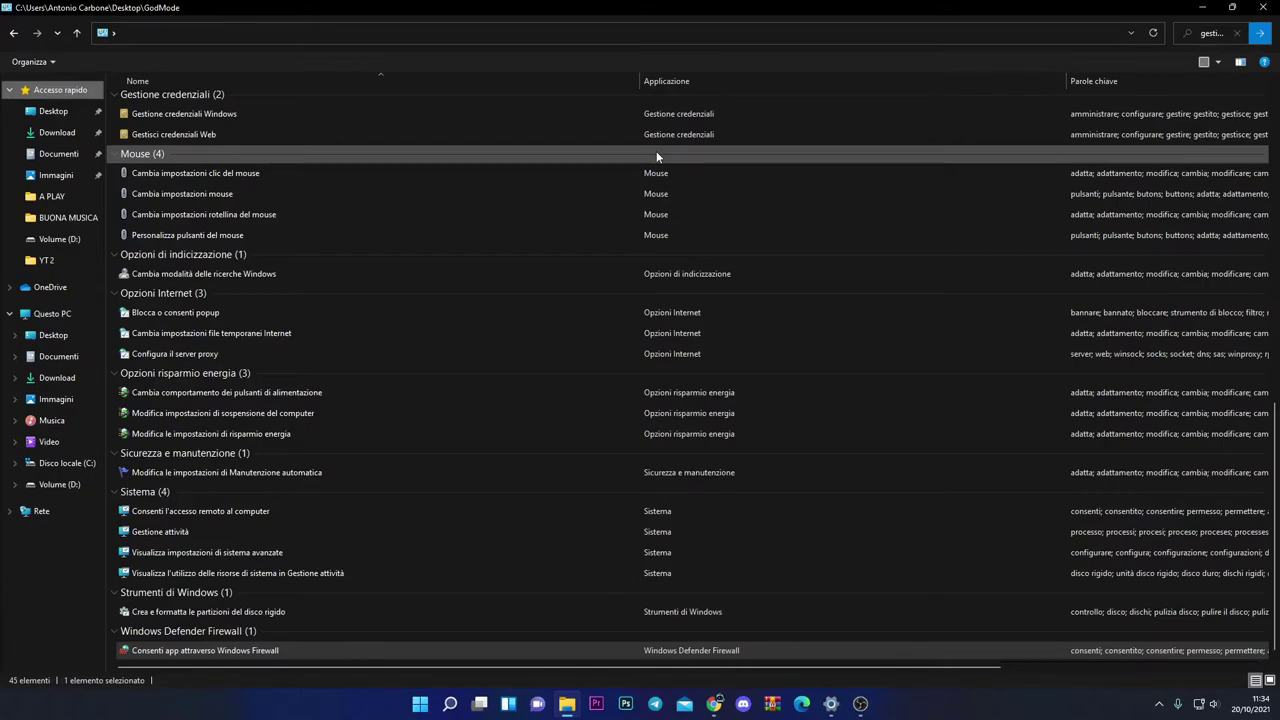
left_click(1258, 7)
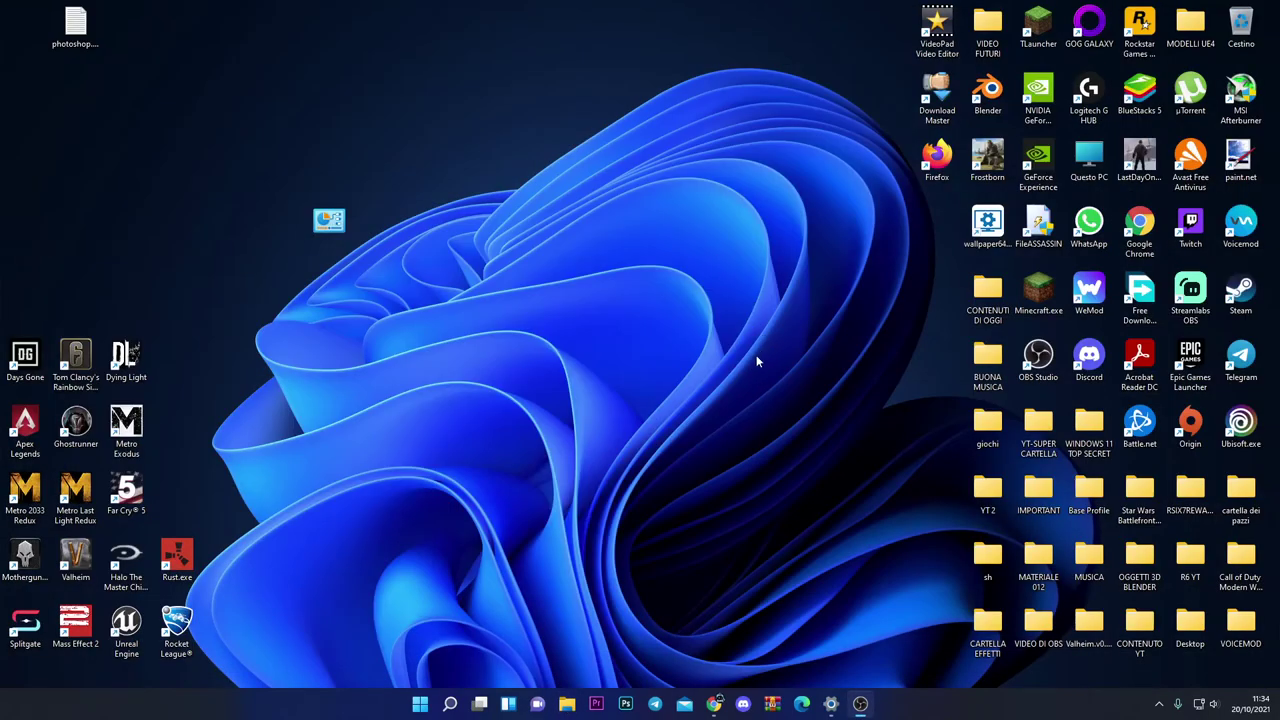